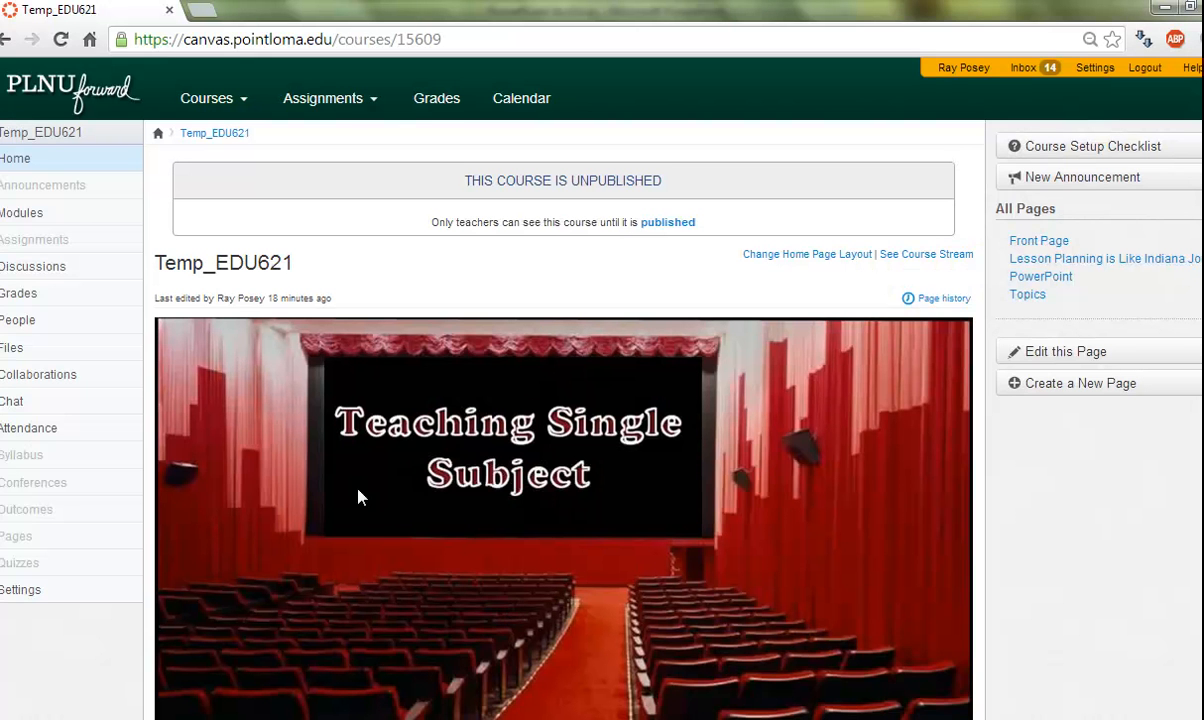
Step: In the Lesson Planning is LIke Indiana Jones module, start a new assignment named "Hello There" worth 5 points
left_click(20, 213)
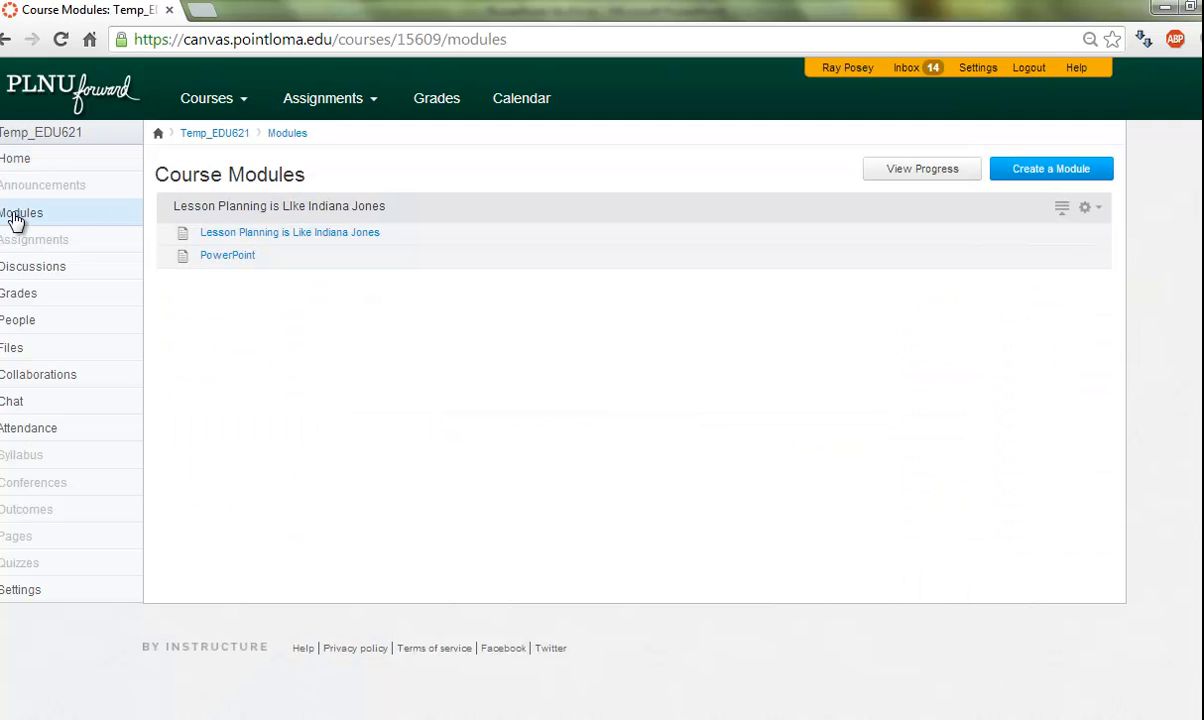
left_click(1097, 214)
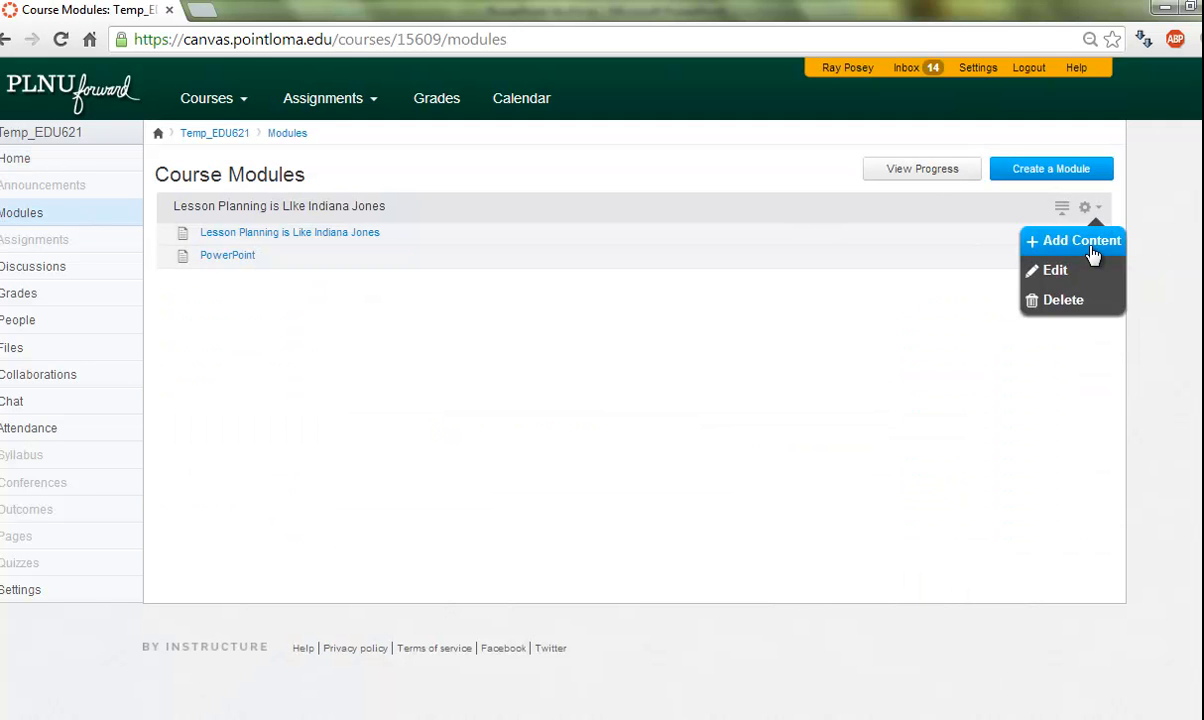
left_click(1030, 241)
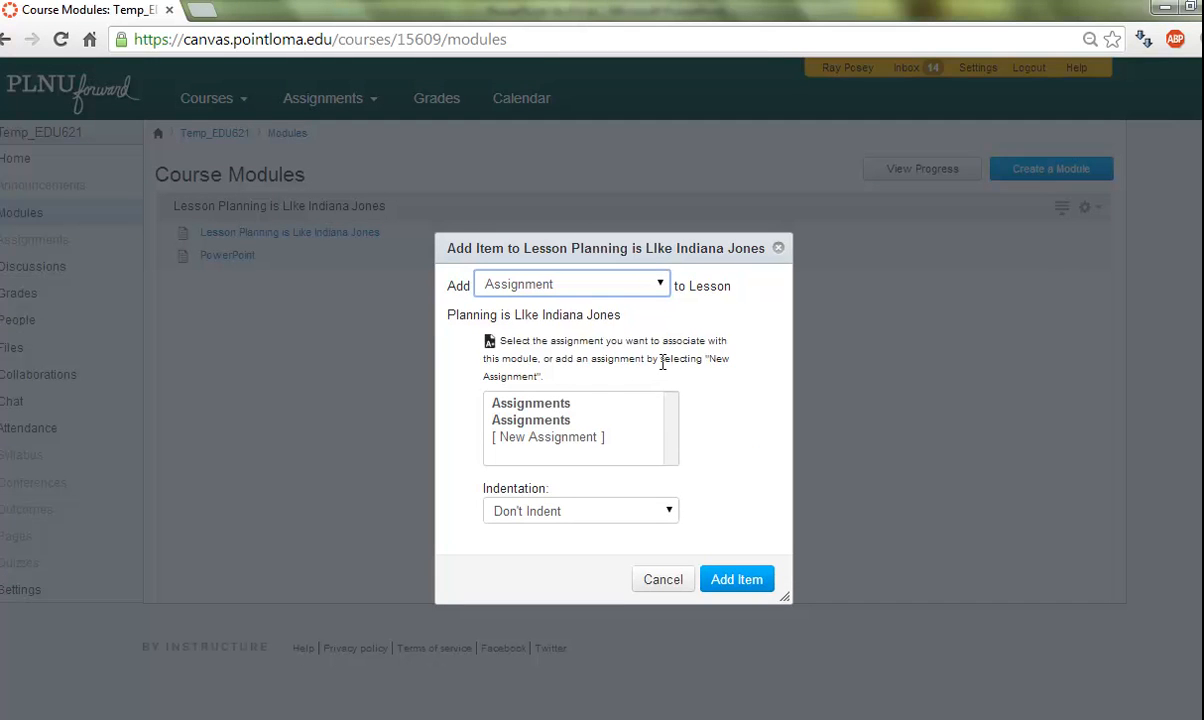
left_click(566, 440)
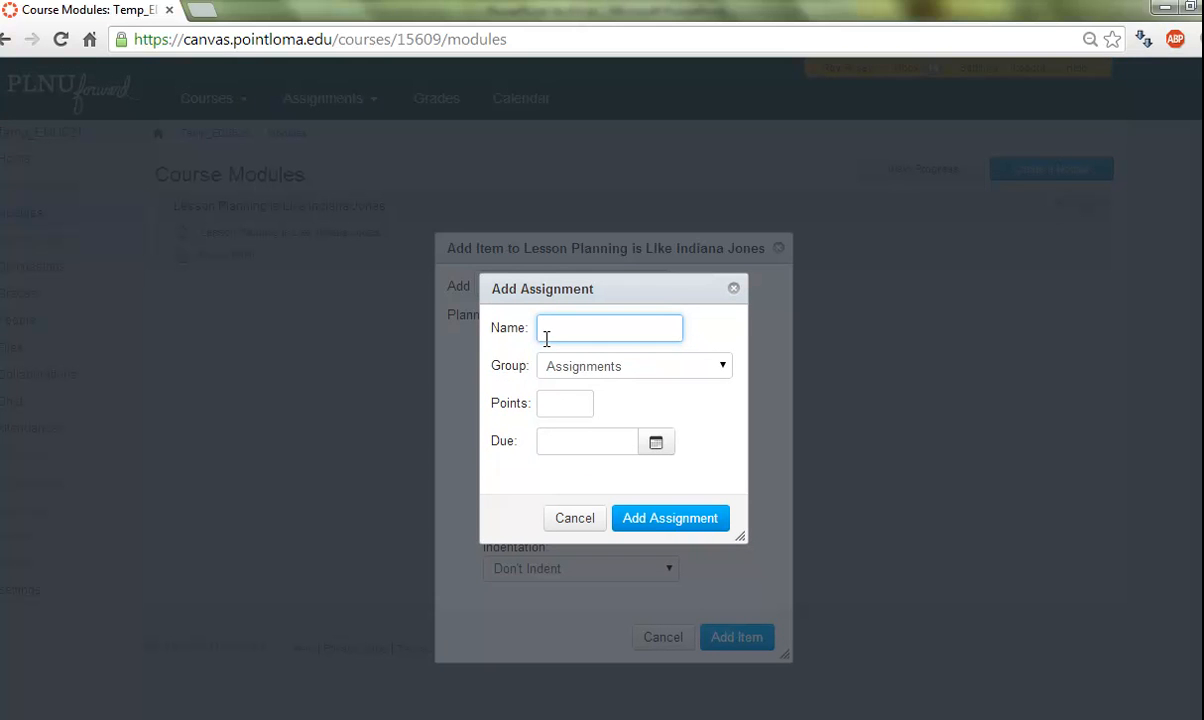
type("Hello There")
left_click(555, 395)
type("5")
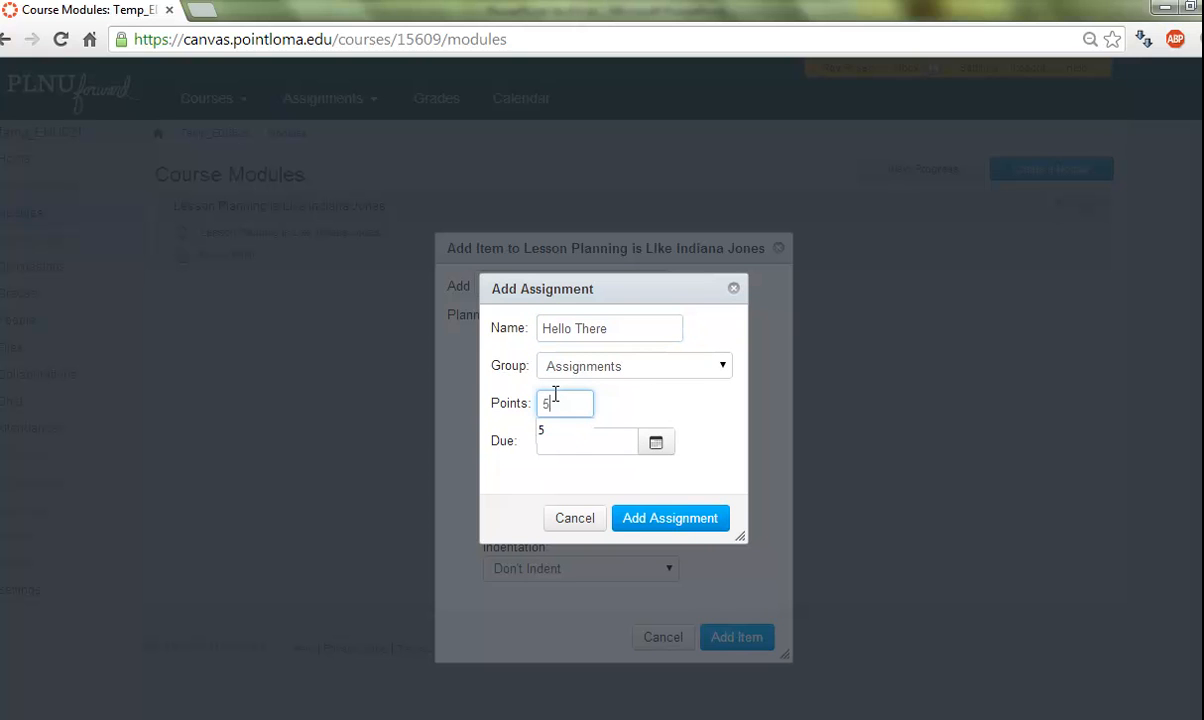
Step: Set the new assignment's due date to Feb 20, 2014, create it and add it to the module
left_click(655, 445)
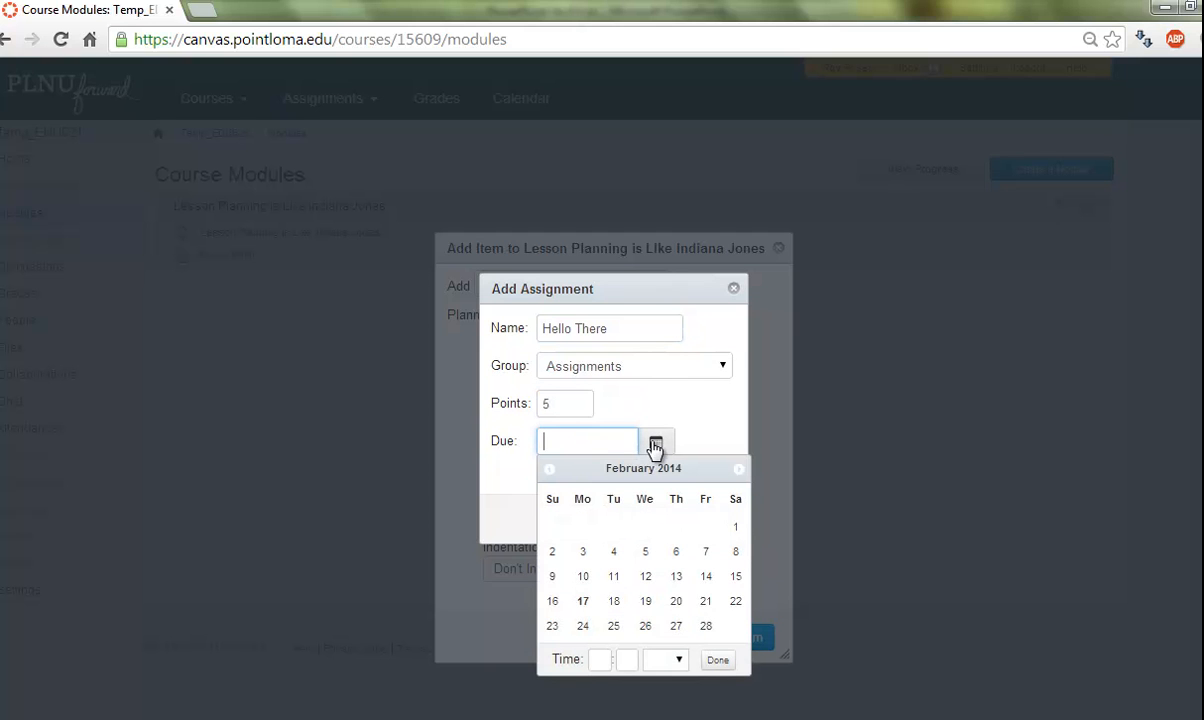
left_click(676, 602)
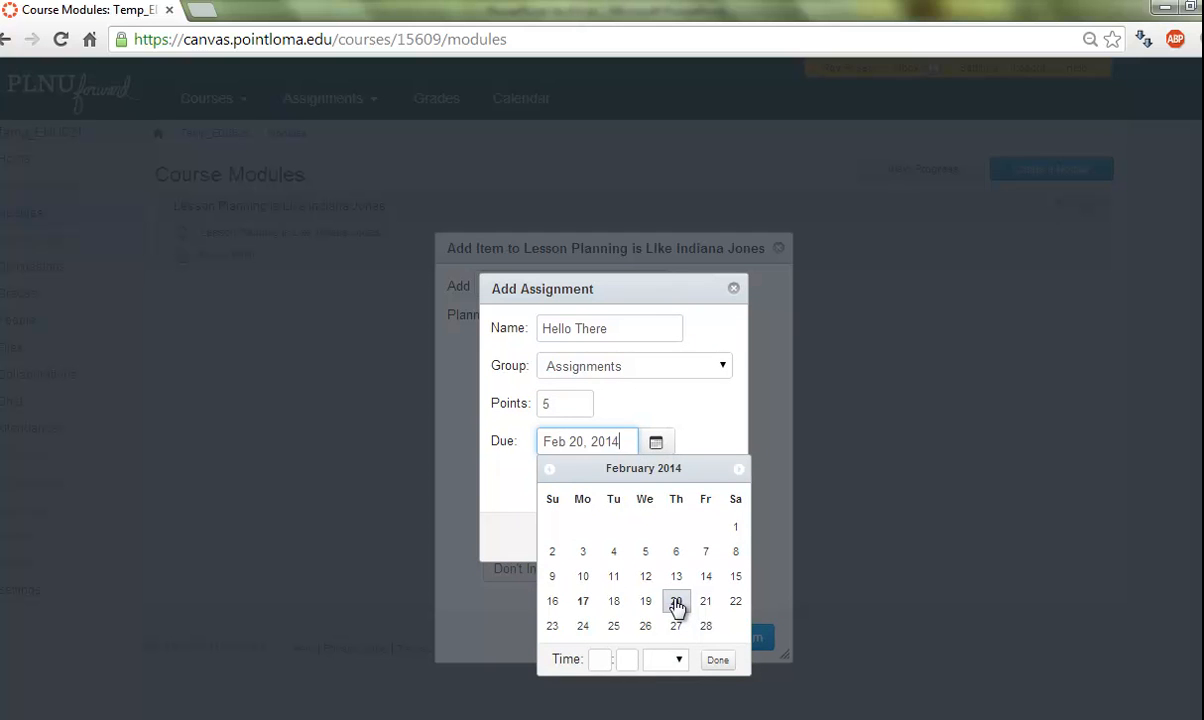
left_click(719, 661)
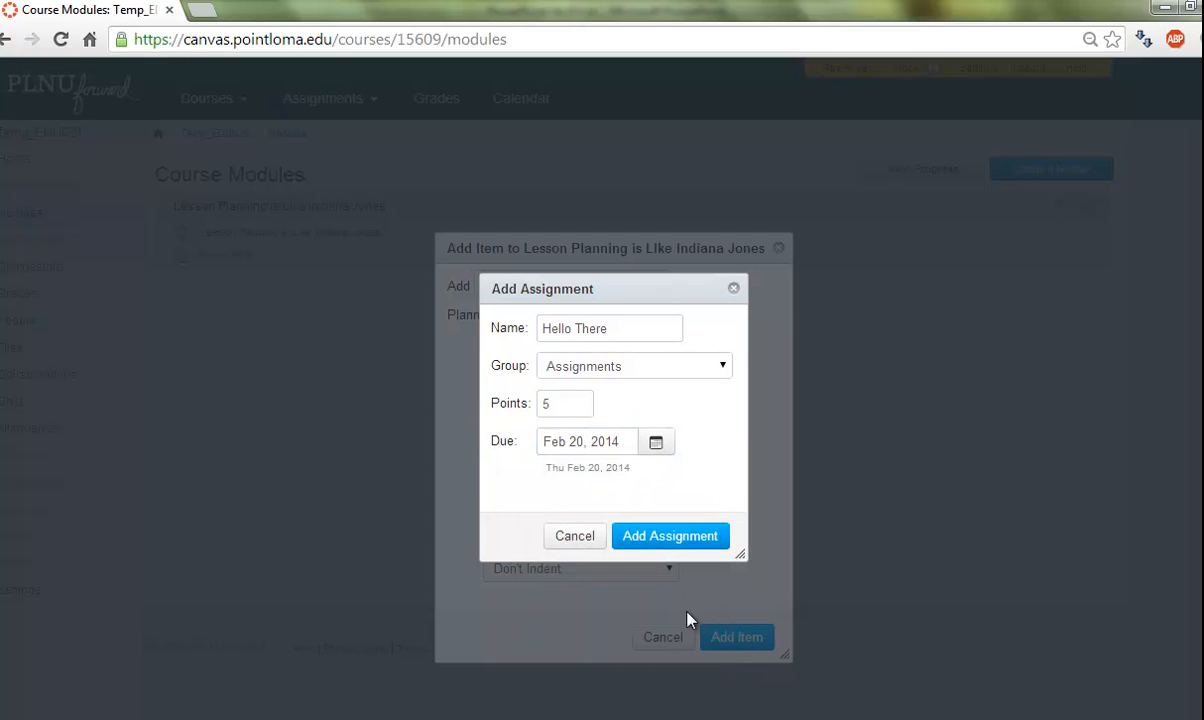
left_click(645, 537)
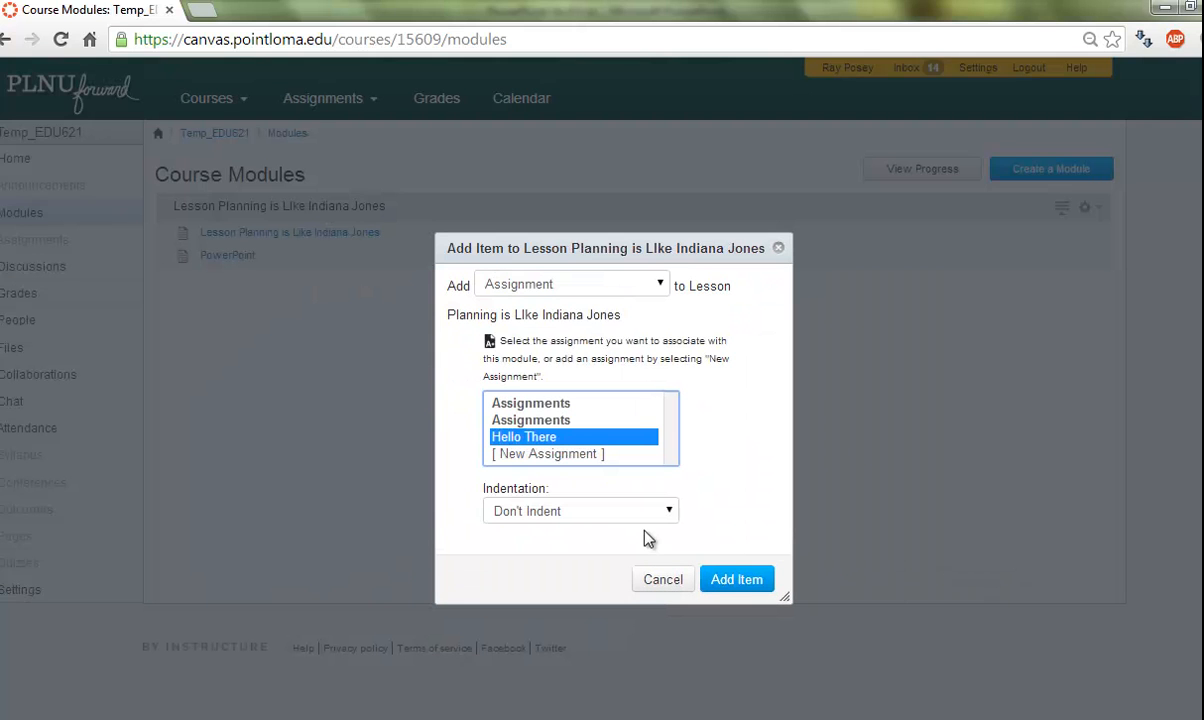
left_click(713, 578)
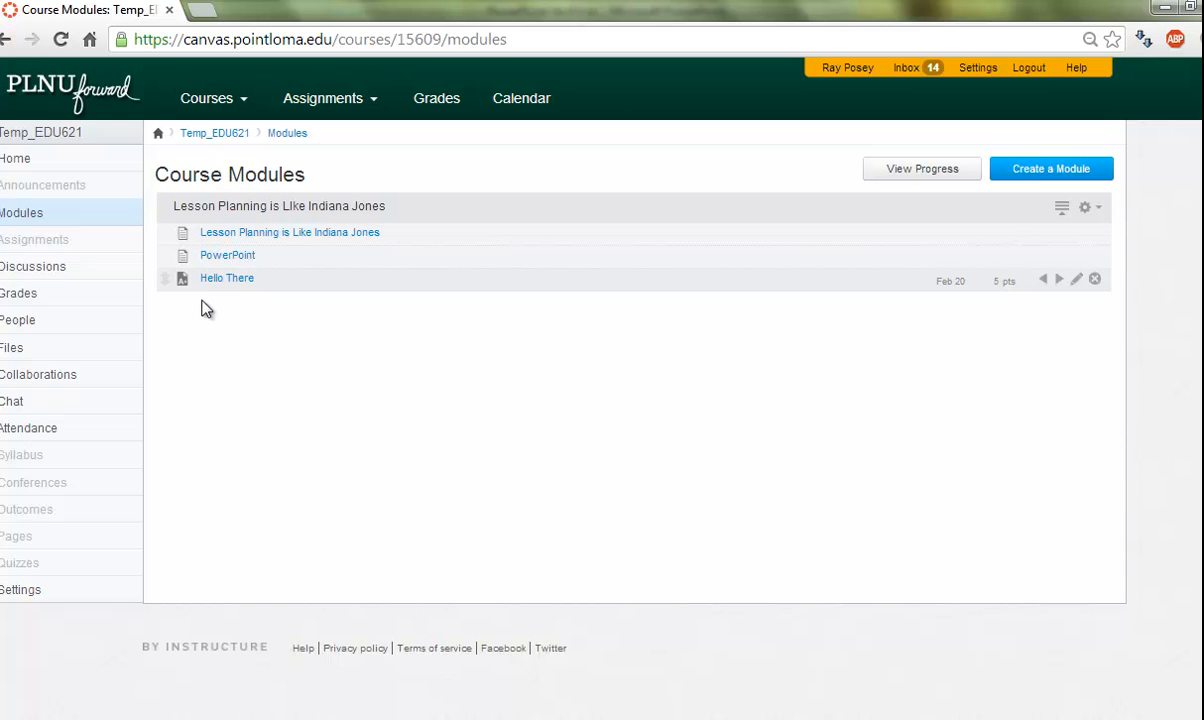
Step: From the course's assignments page, create an assignment named "Cognitive Development" due Feb 20, 2014 and worth 5 points
left_click(42, 243)
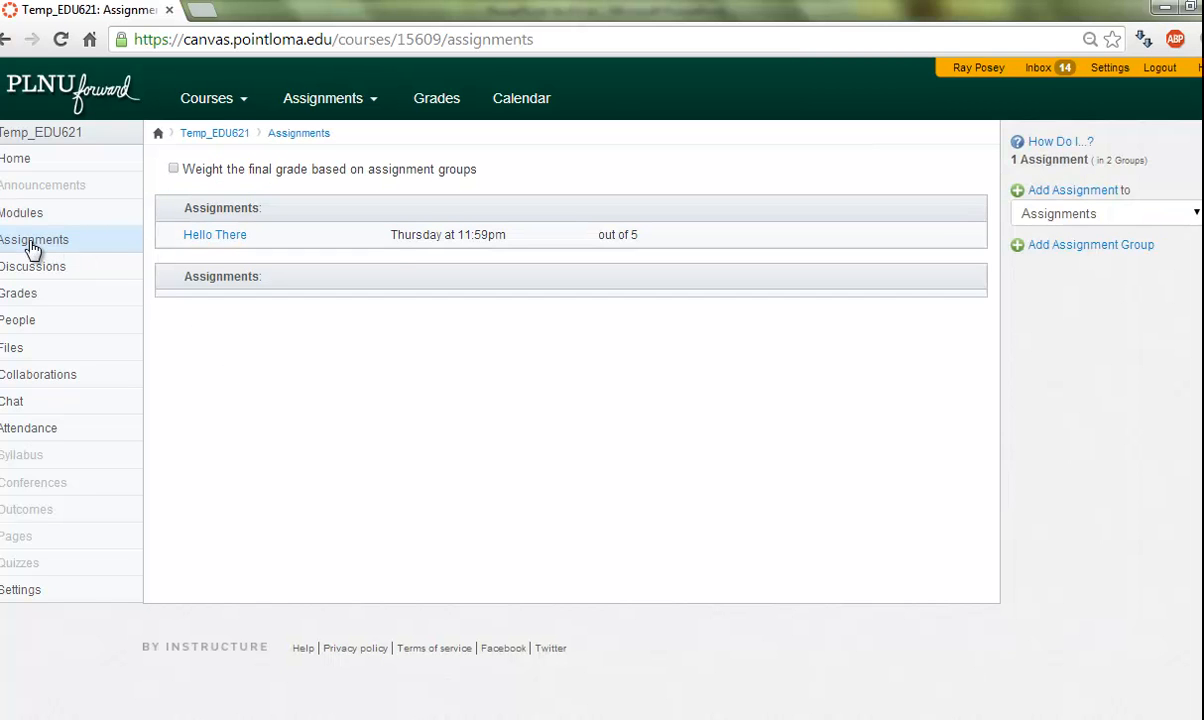
left_click(1071, 191)
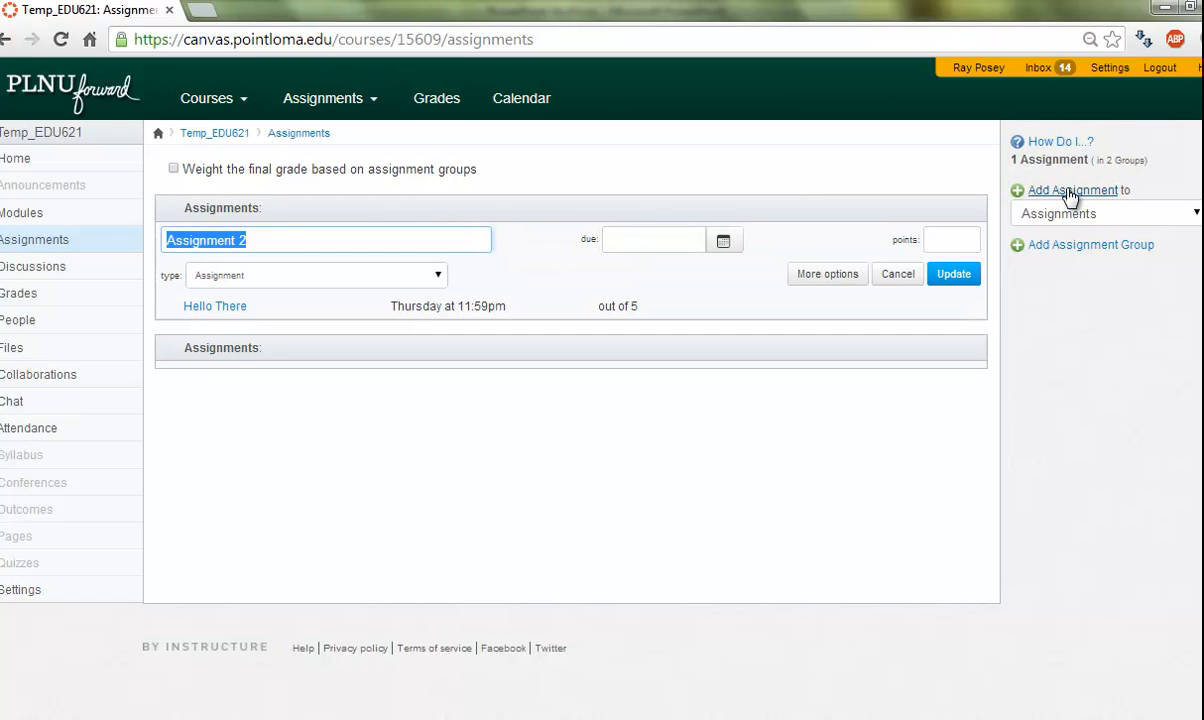
type("Cog")
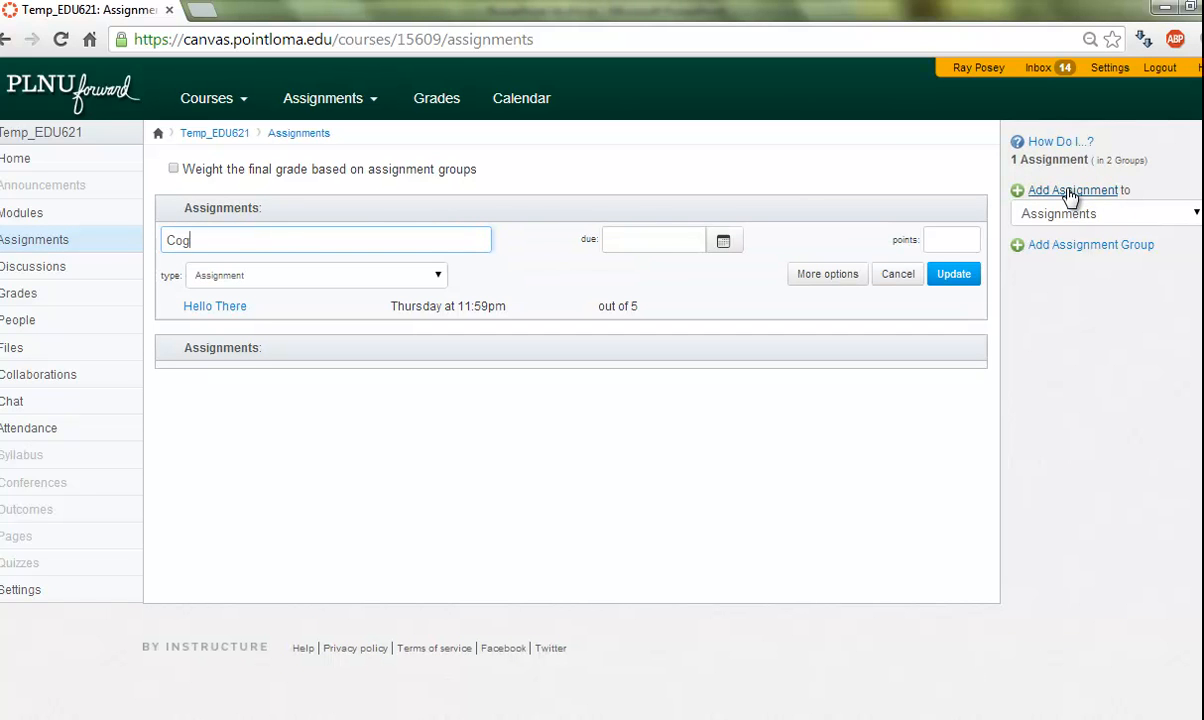
type("nitive Development")
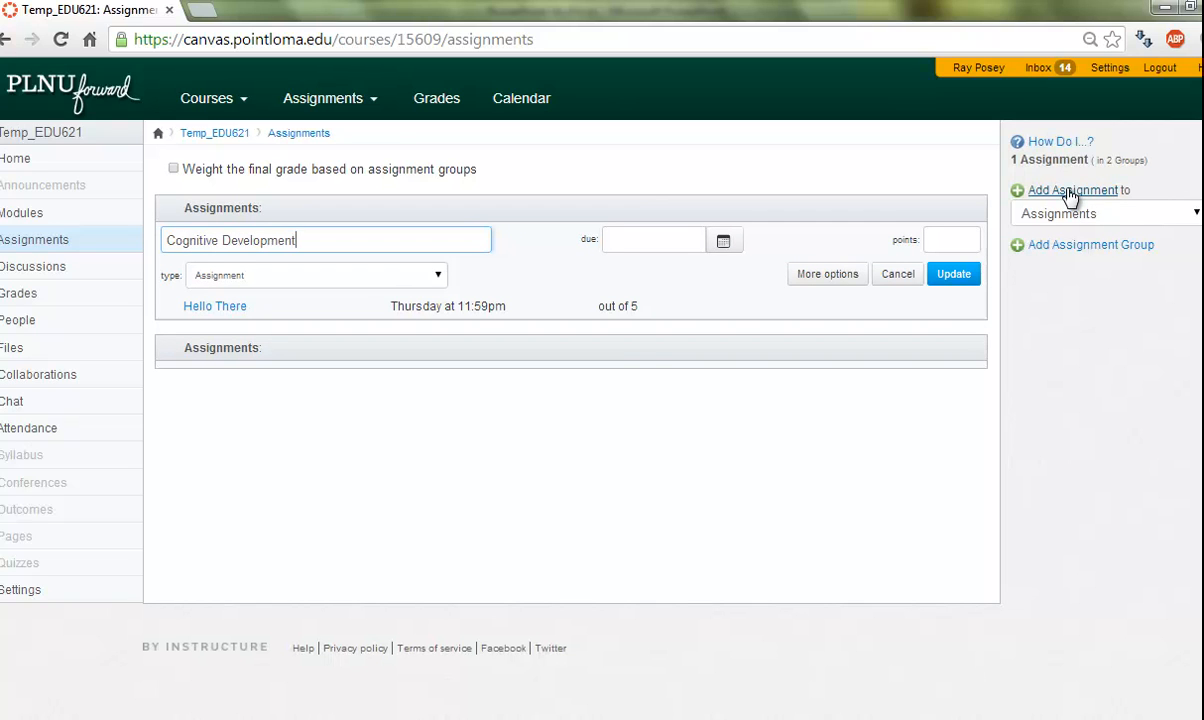
left_click(724, 245)
left_click(741, 400)
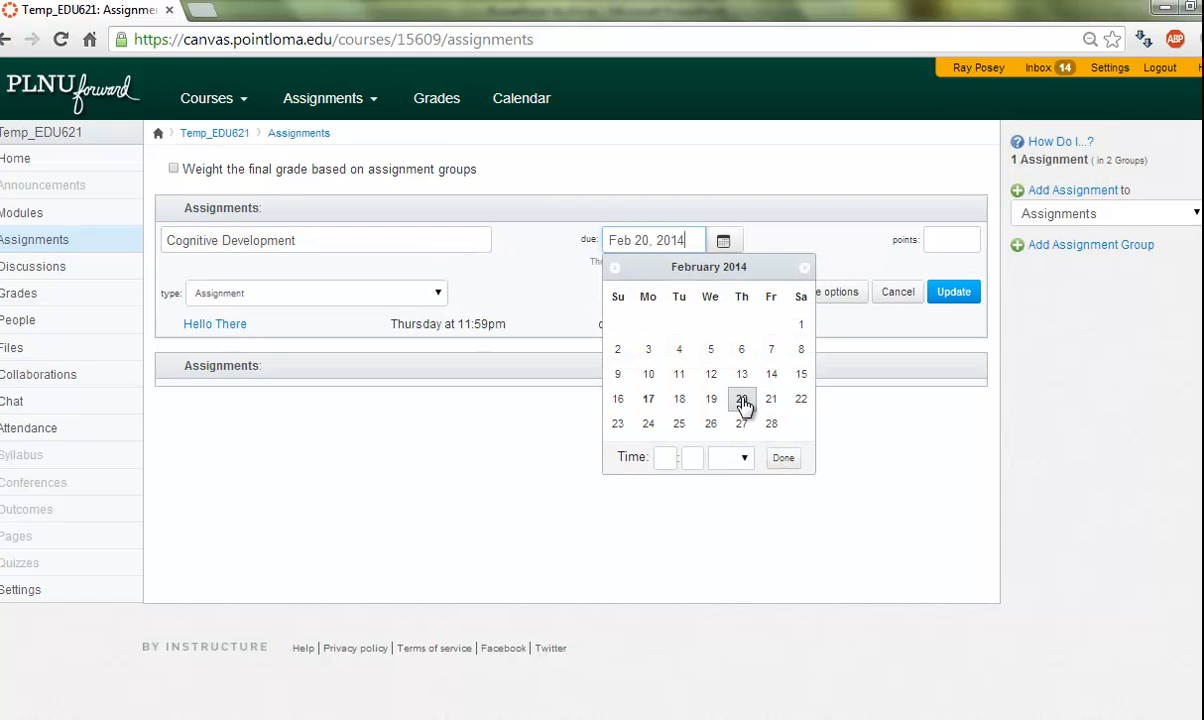
left_click(941, 238)
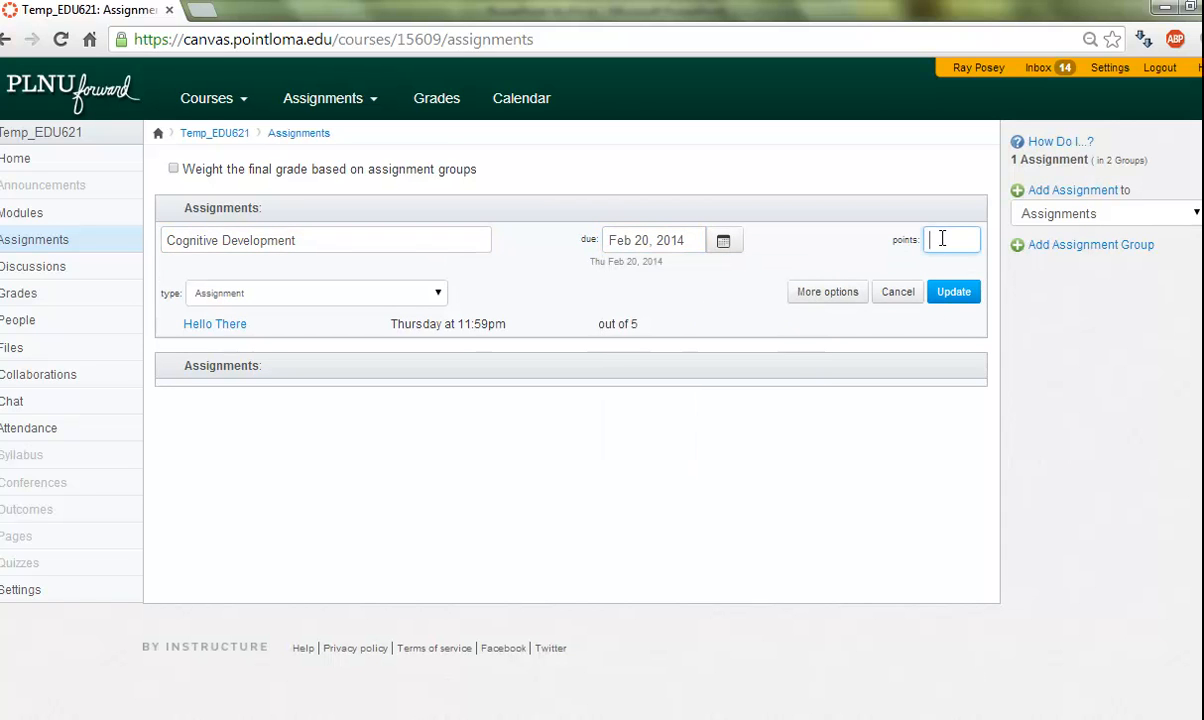
left_click(950, 291)
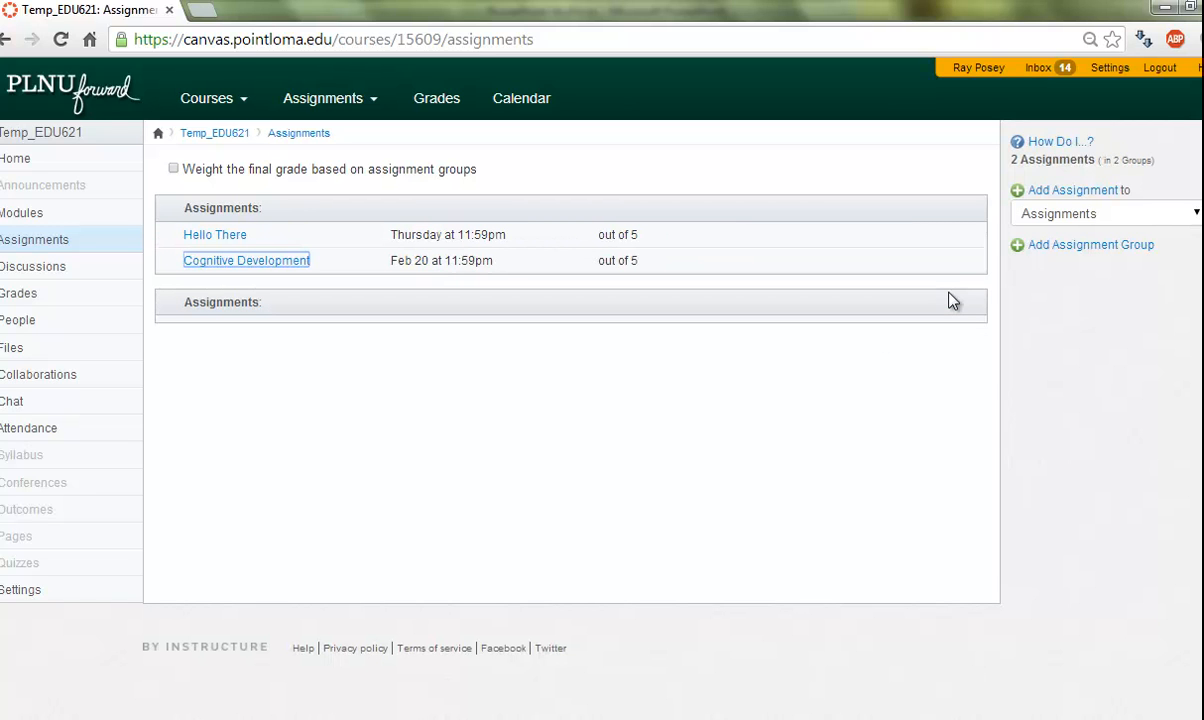
Step: Edit the Cognitive Development assignment, inserting the submit.png image in its description followed by the text "Instructions:"
left_click(257, 264)
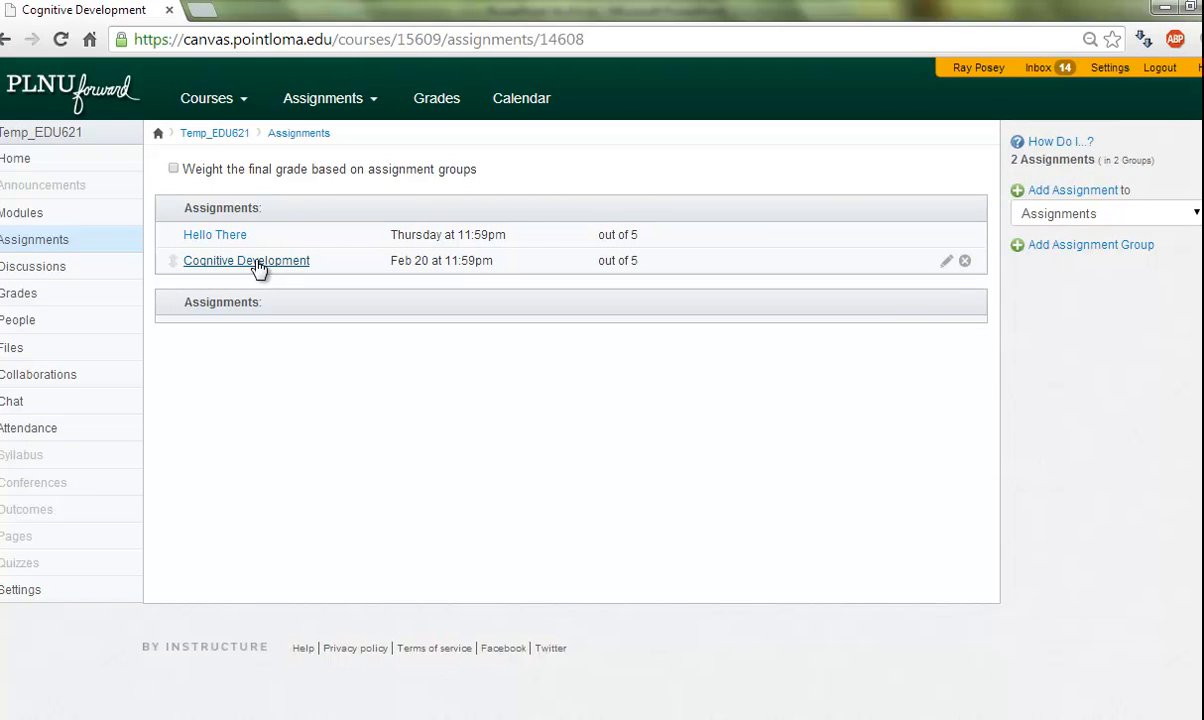
left_click(936, 194)
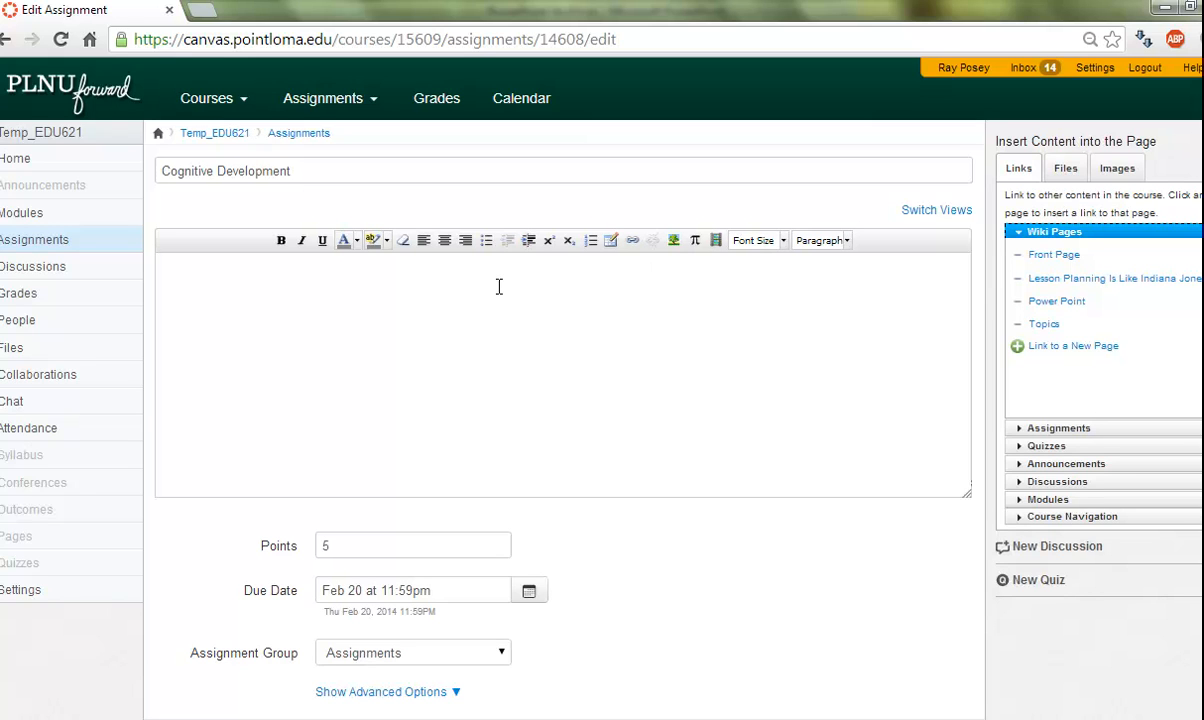
left_click(1118, 170)
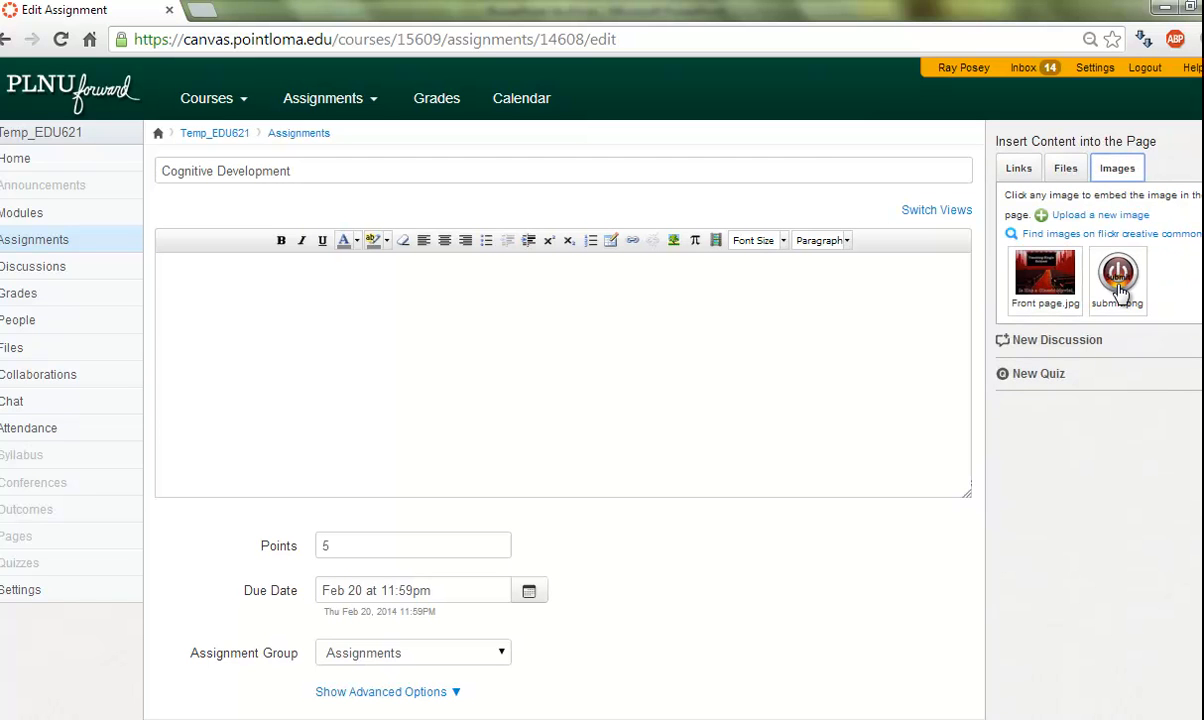
left_click(1119, 280)
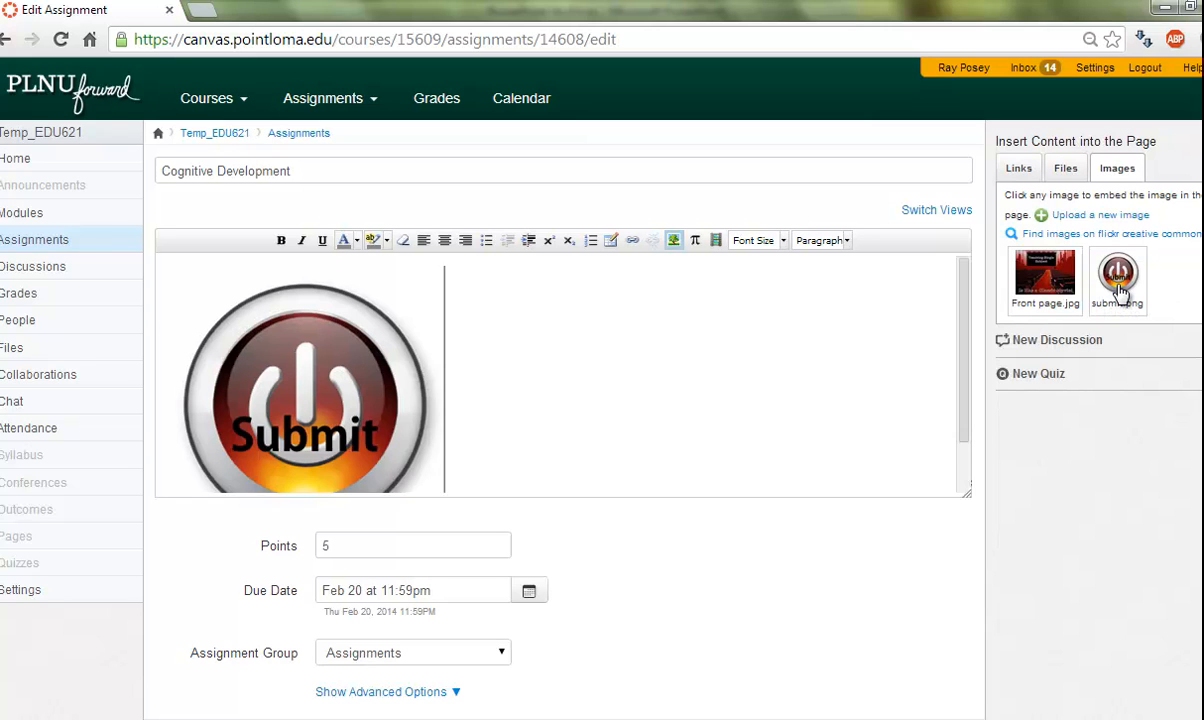
type("Instr")
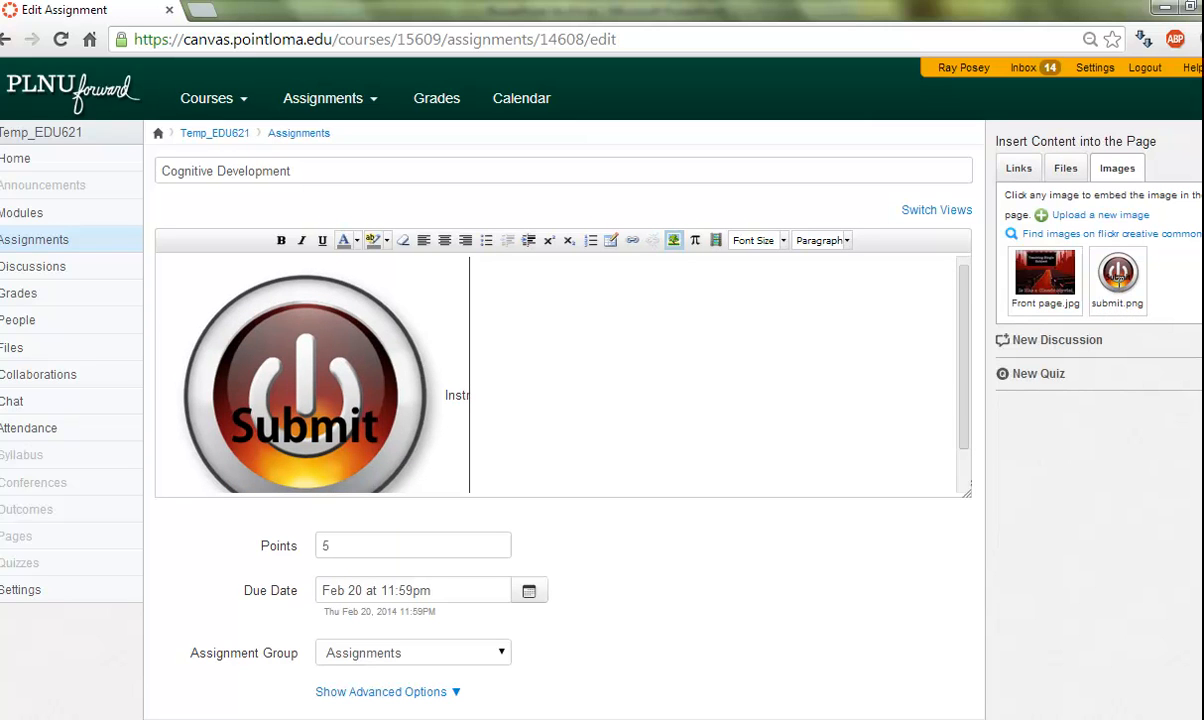
type("uctions:")
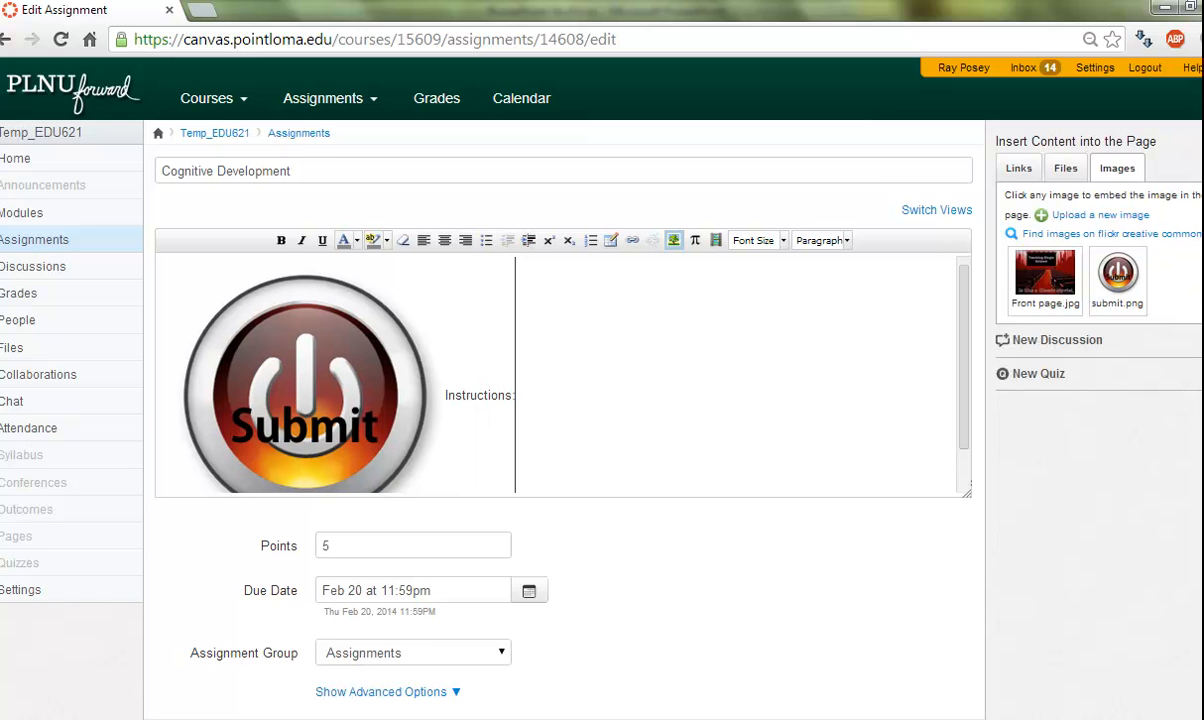
Step: Show the assignment's advanced options and set the submission type to Online
scroll(566, 380, "down", 1)
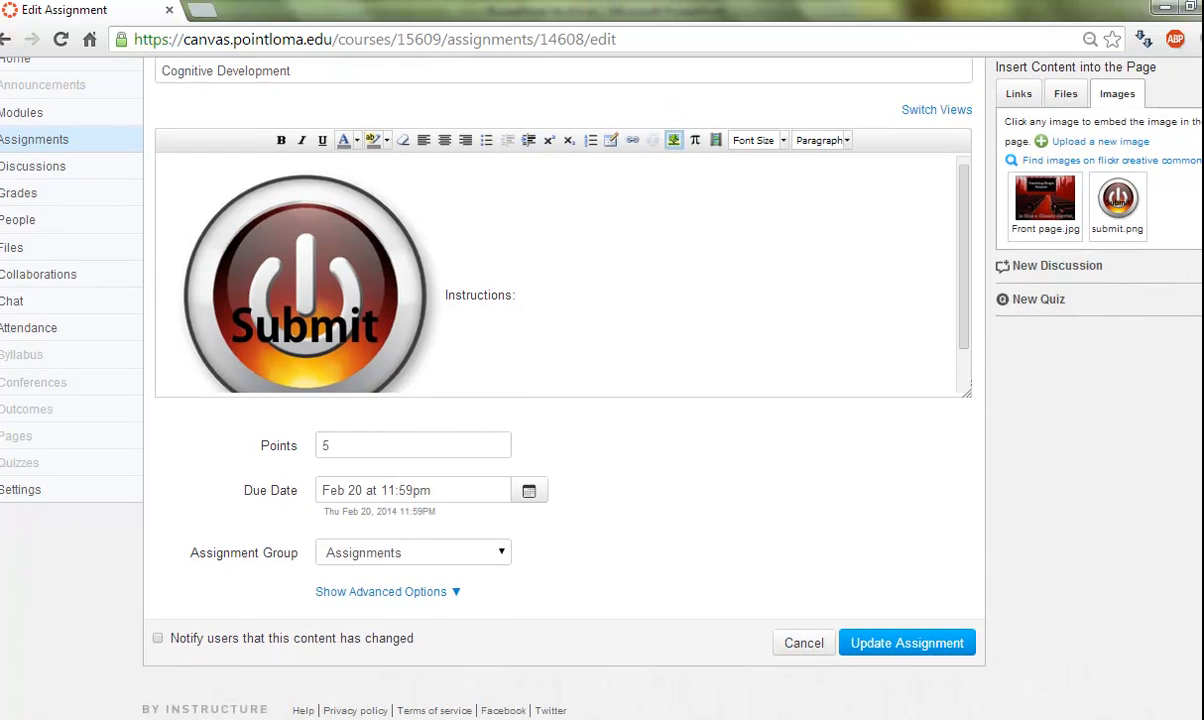
left_click(418, 597)
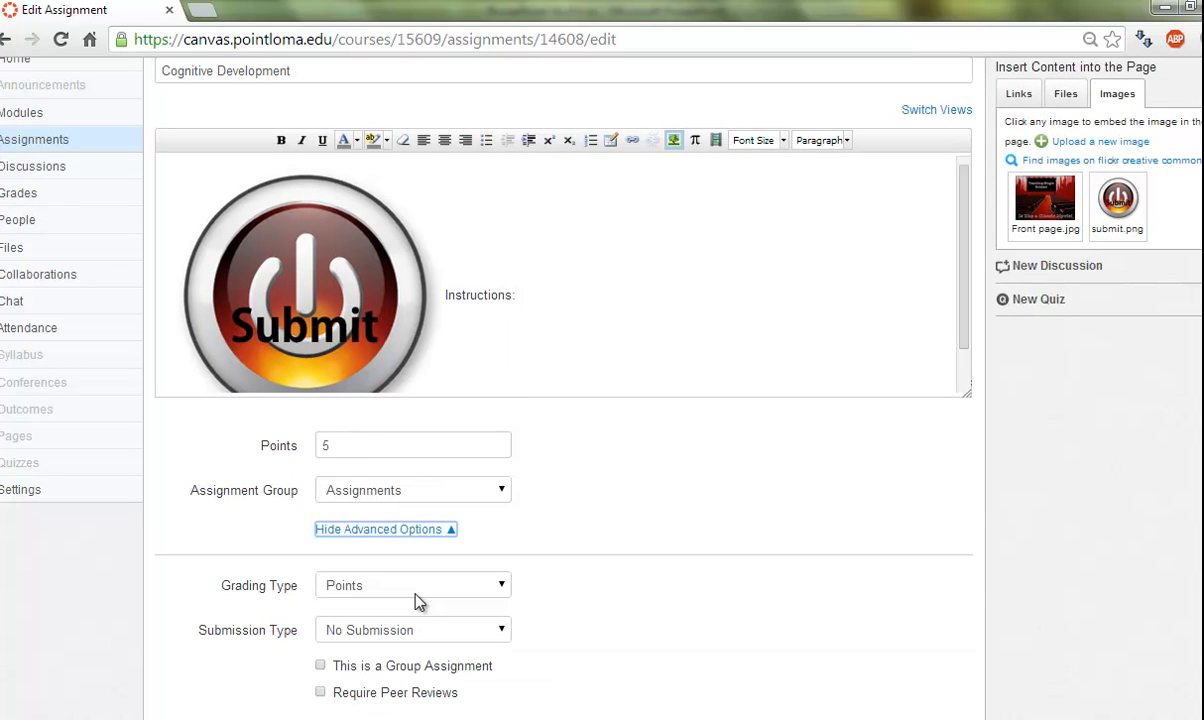
left_click(461, 632)
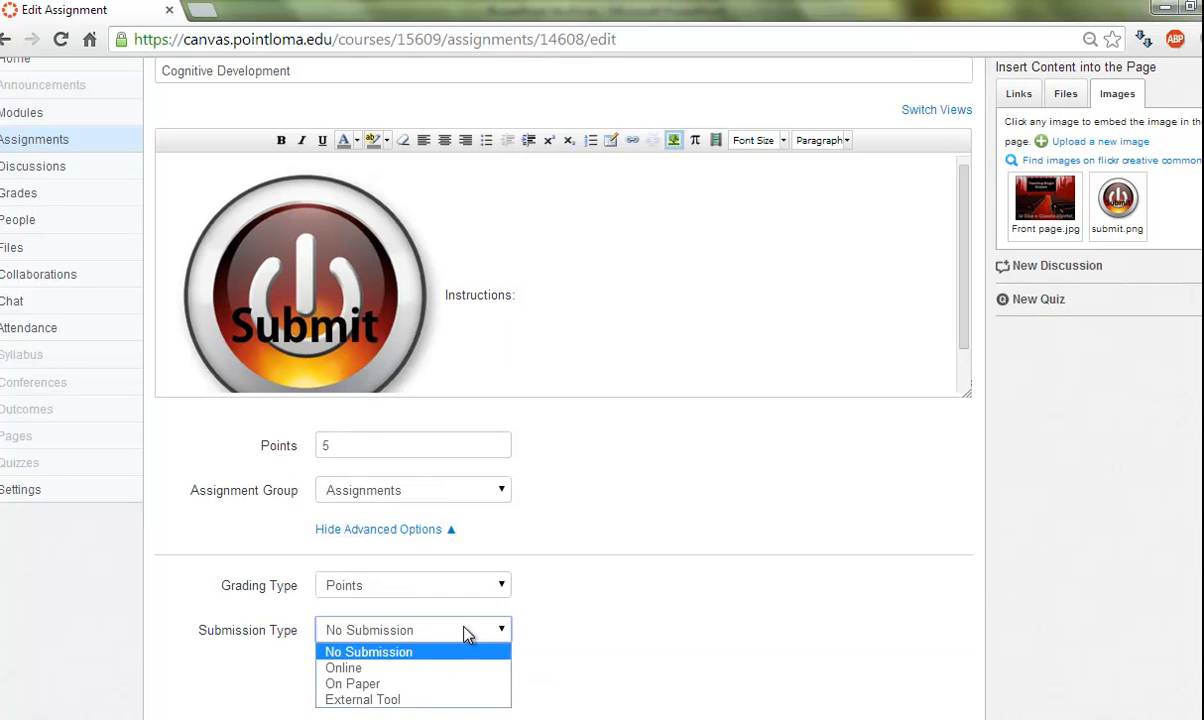
left_click(435, 668)
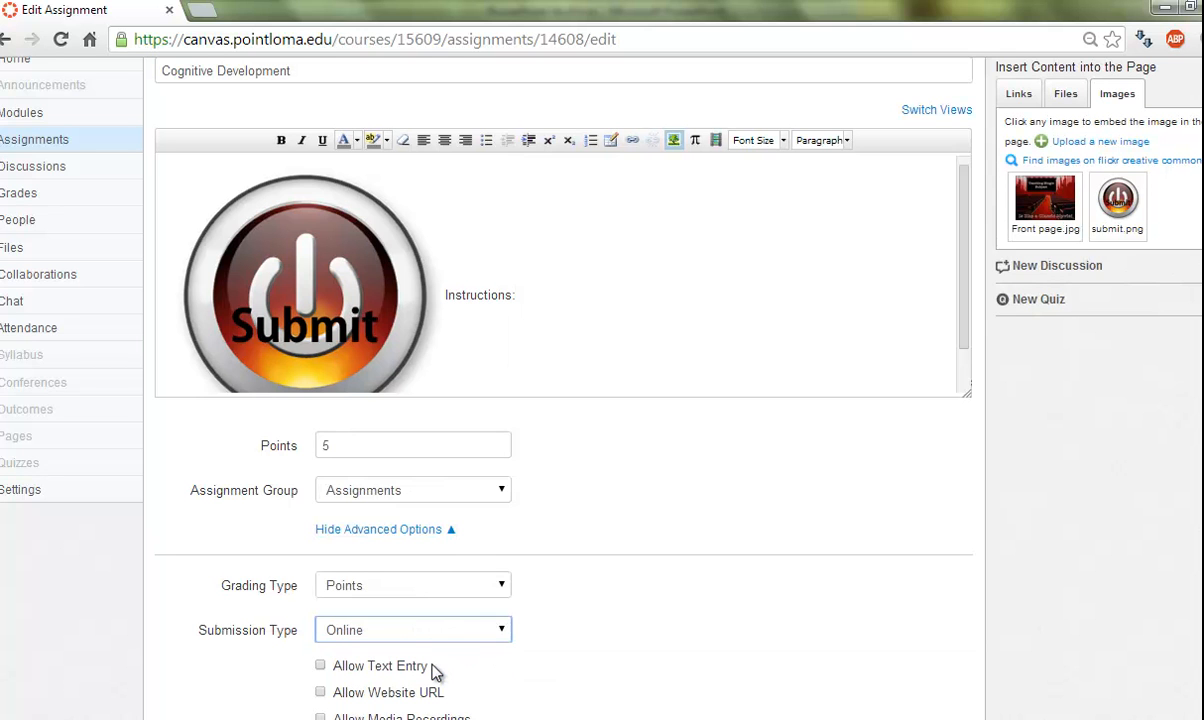
Step: Allow text entry, website URL, media recordings and file uploads as submissions, and save the updated assignment
scroll(1134, 438, "down", 1)
scroll(914, 536, "down", 2)
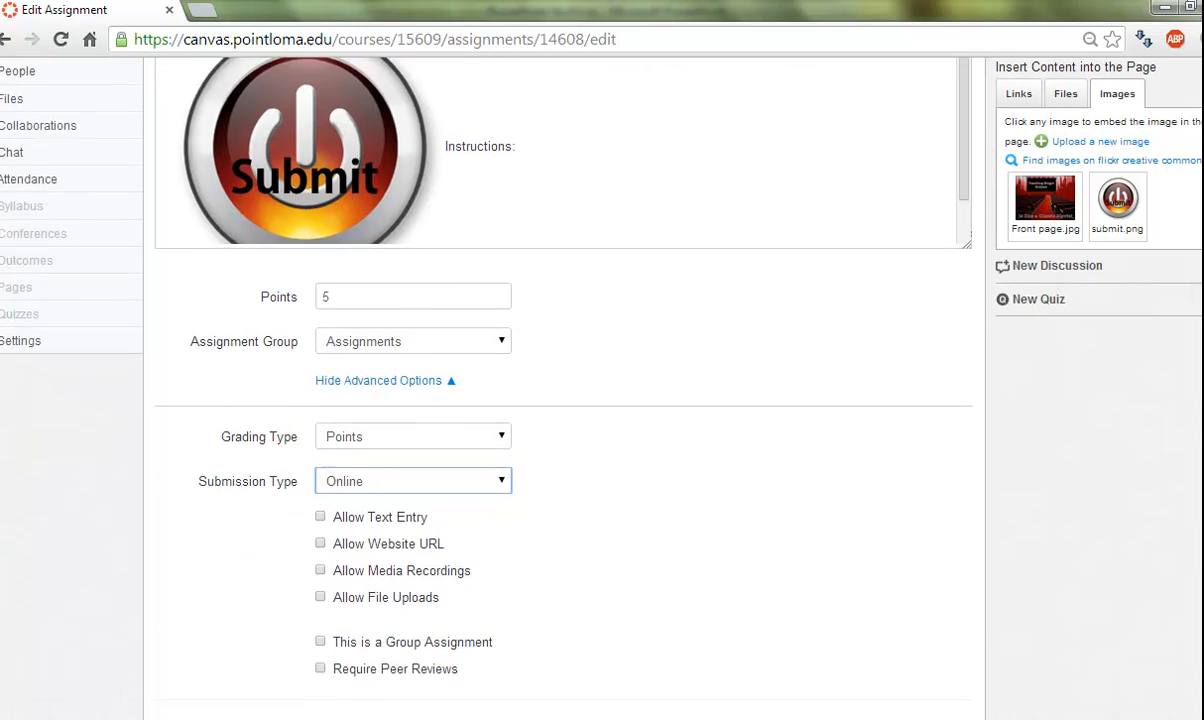
left_click(320, 462)
left_click(320, 488)
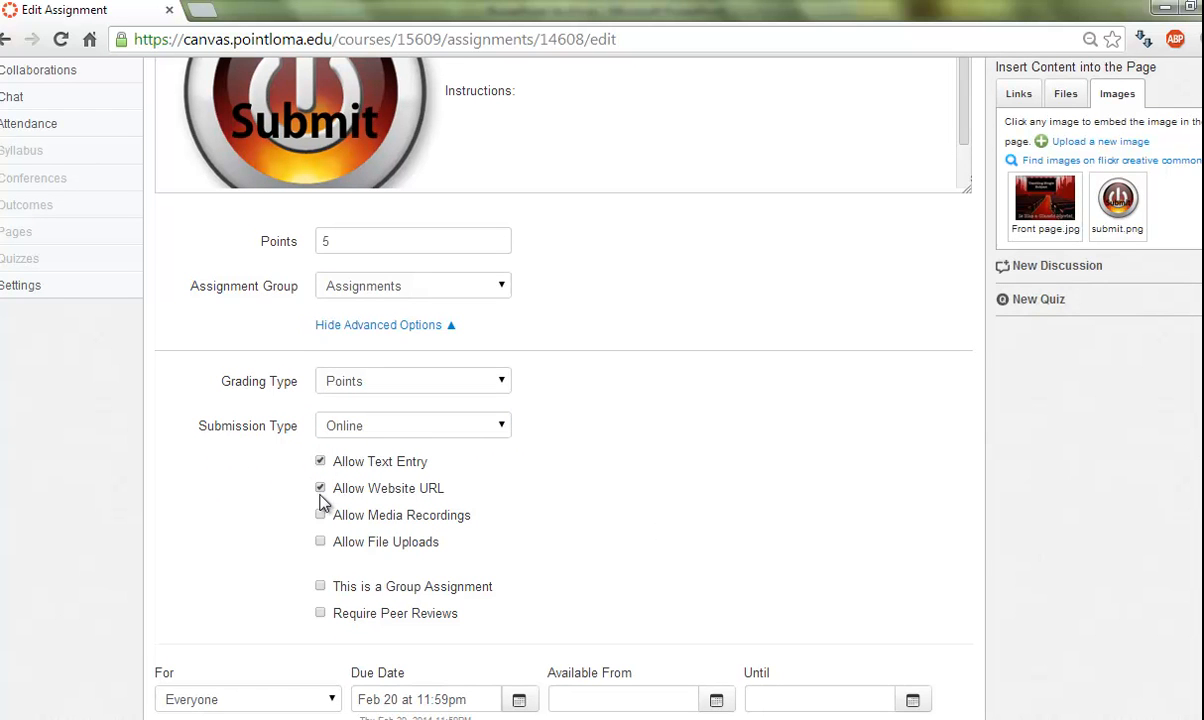
left_click(320, 515)
left_click(320, 543)
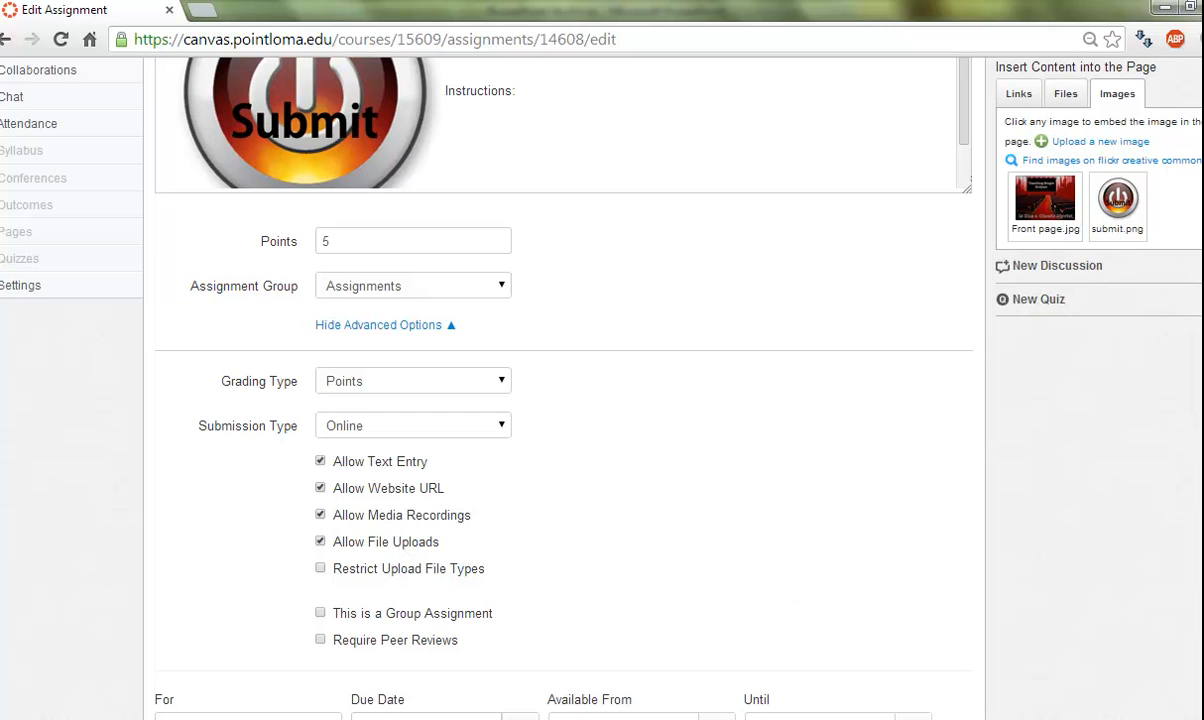
scroll(560, 400, "down", 3)
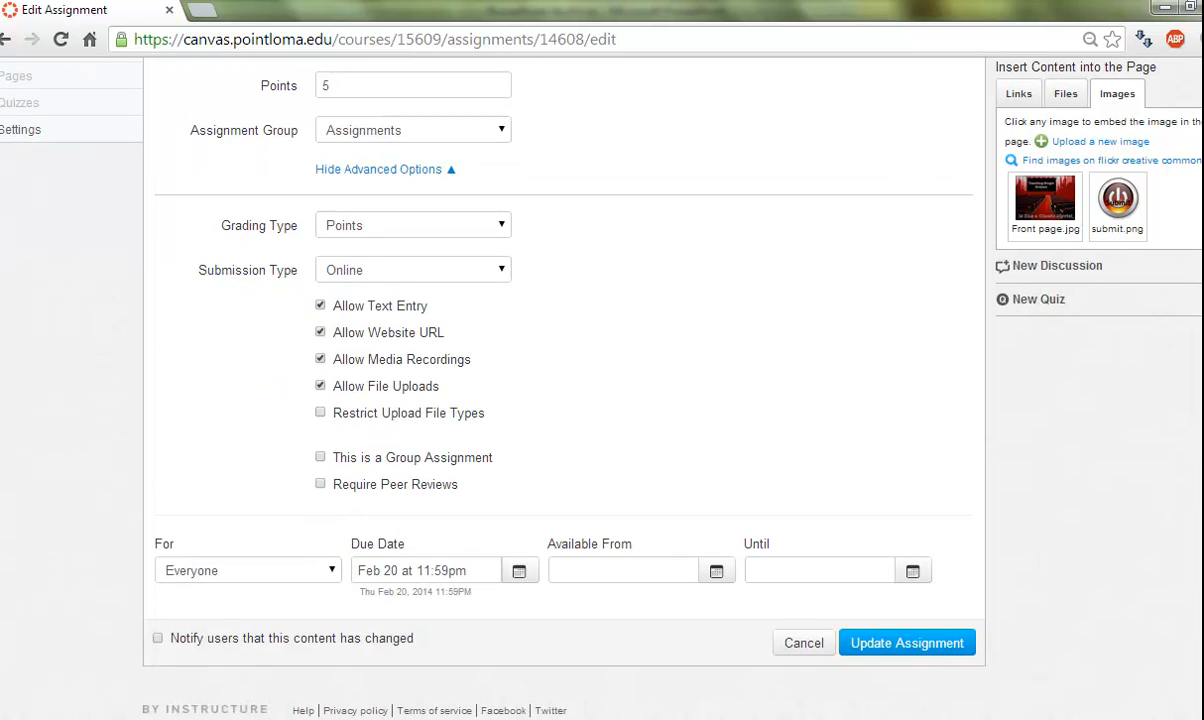
left_click(890, 645)
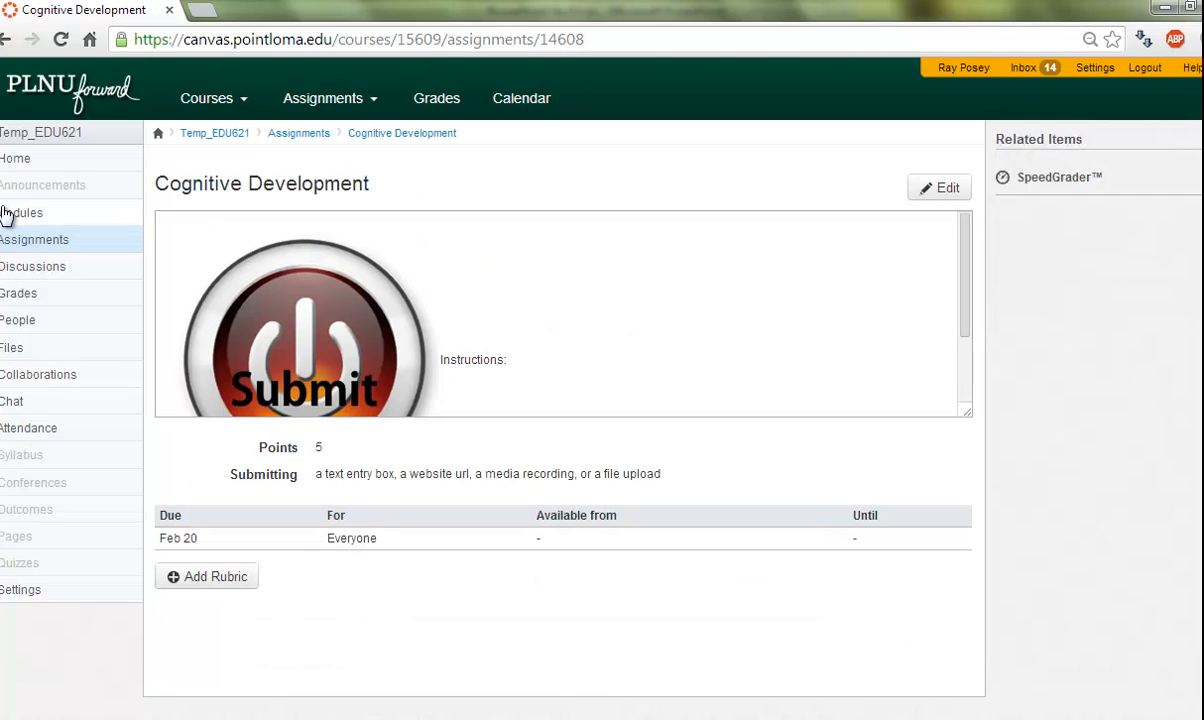
Step: Return to the course's assignments list and copy the link address of the Cognitive Development assignment
left_click(44, 247)
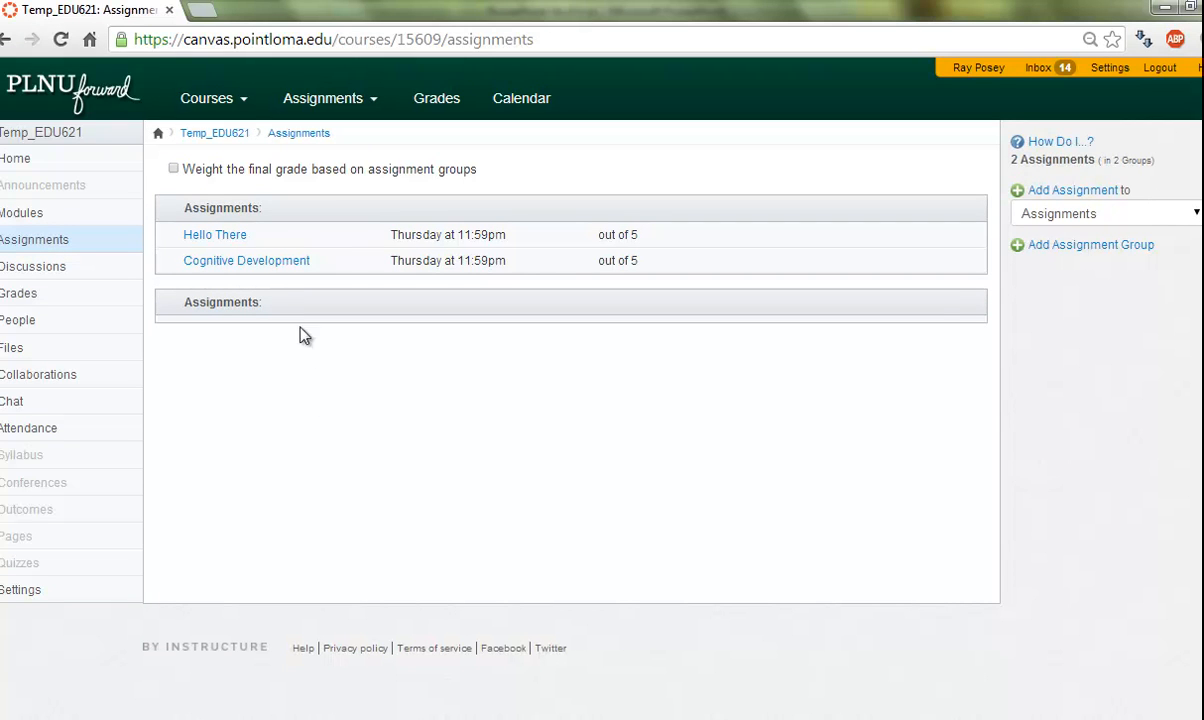
right_click(276, 261)
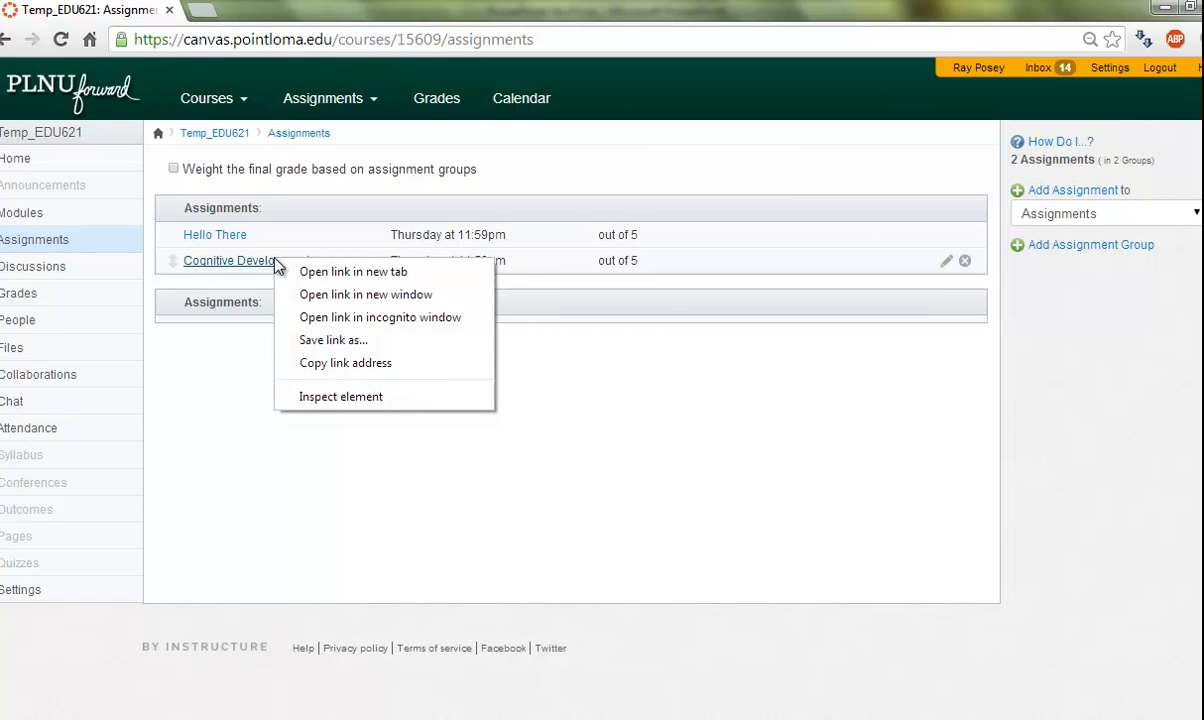
left_click(357, 362)
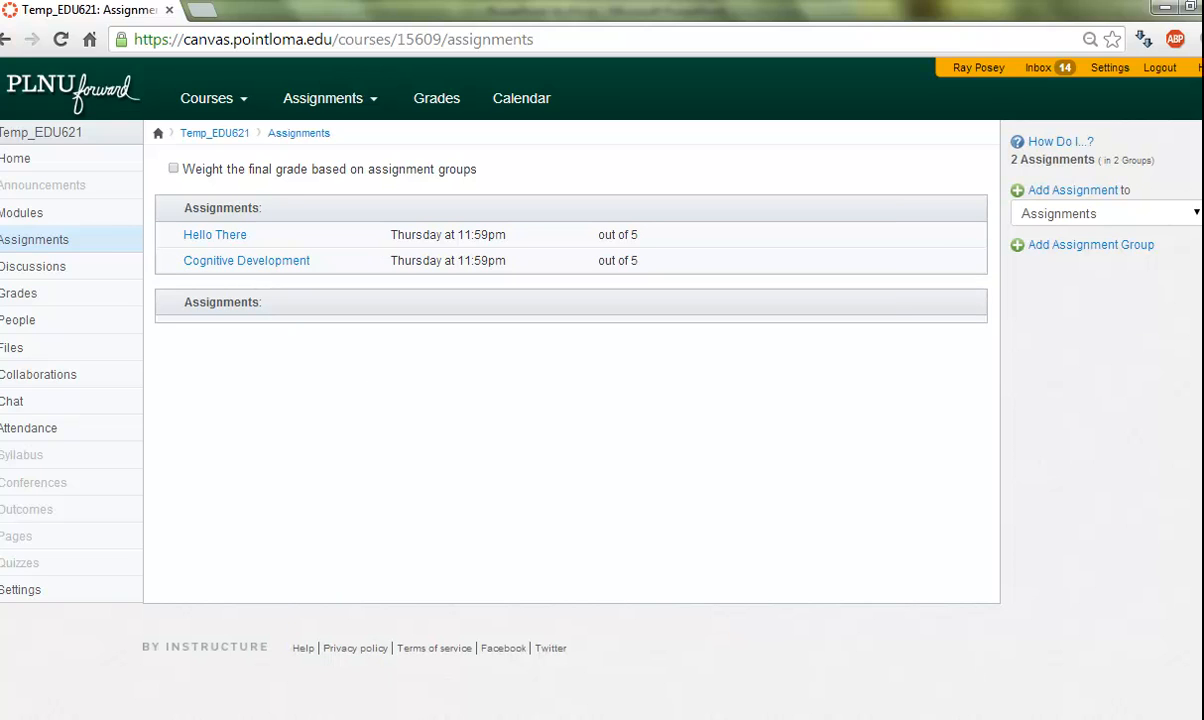
Step: Switch to the PowerPoint SkyDrive presentation and remove the existing hyperlink from the Submit button's text box
key("alt+Tab")
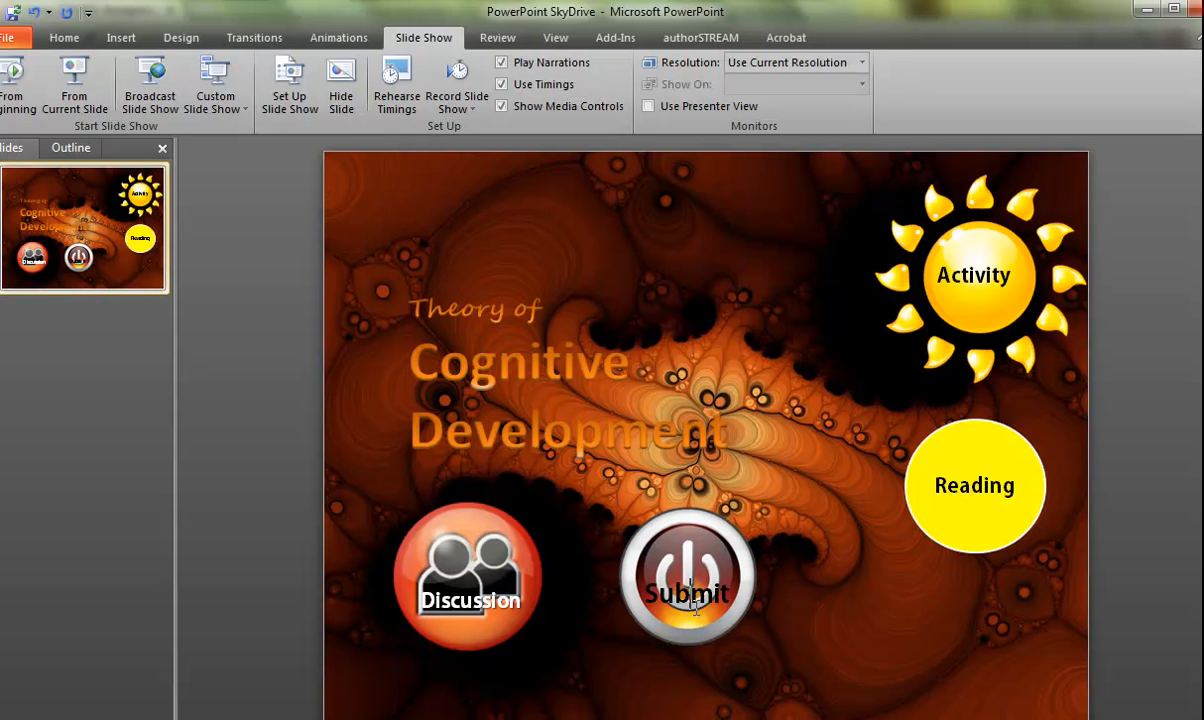
left_click(656, 580)
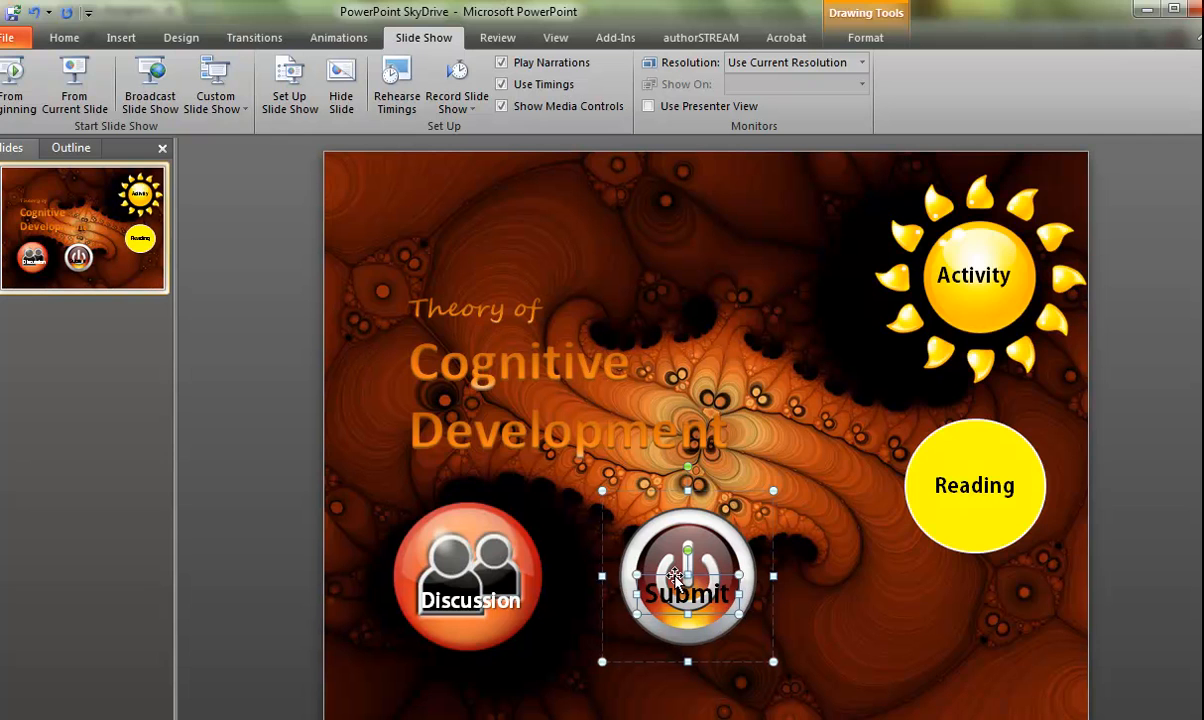
right_click(675, 577)
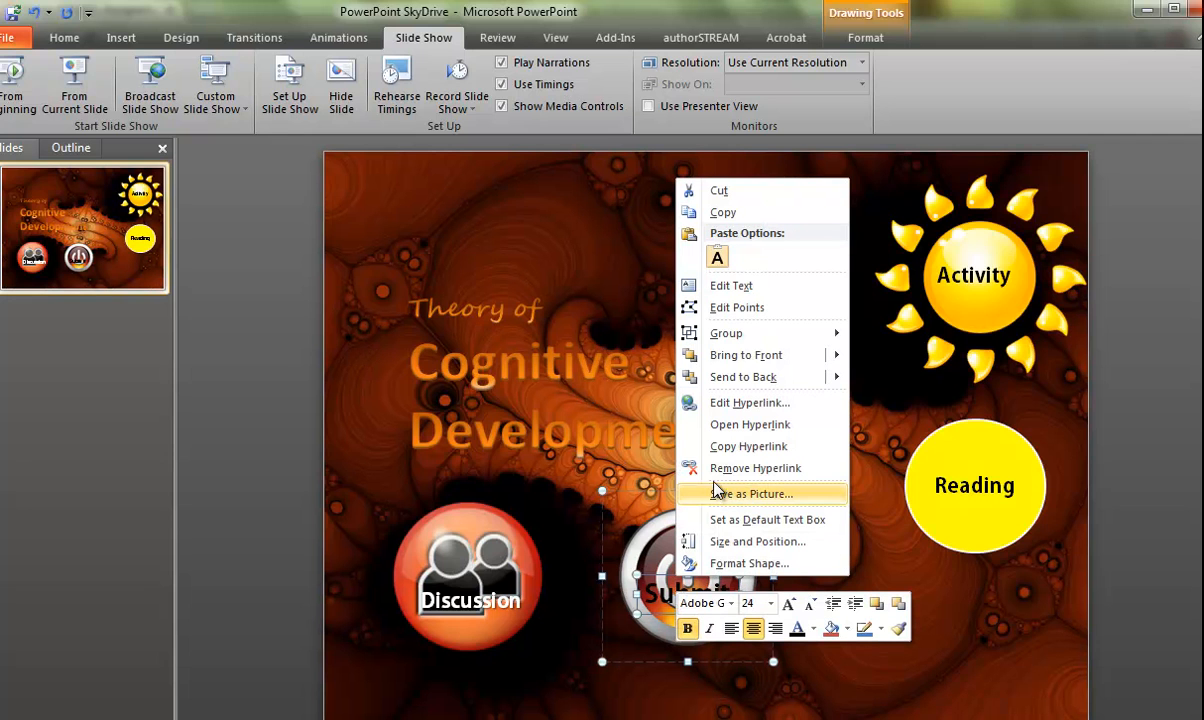
left_click(712, 467)
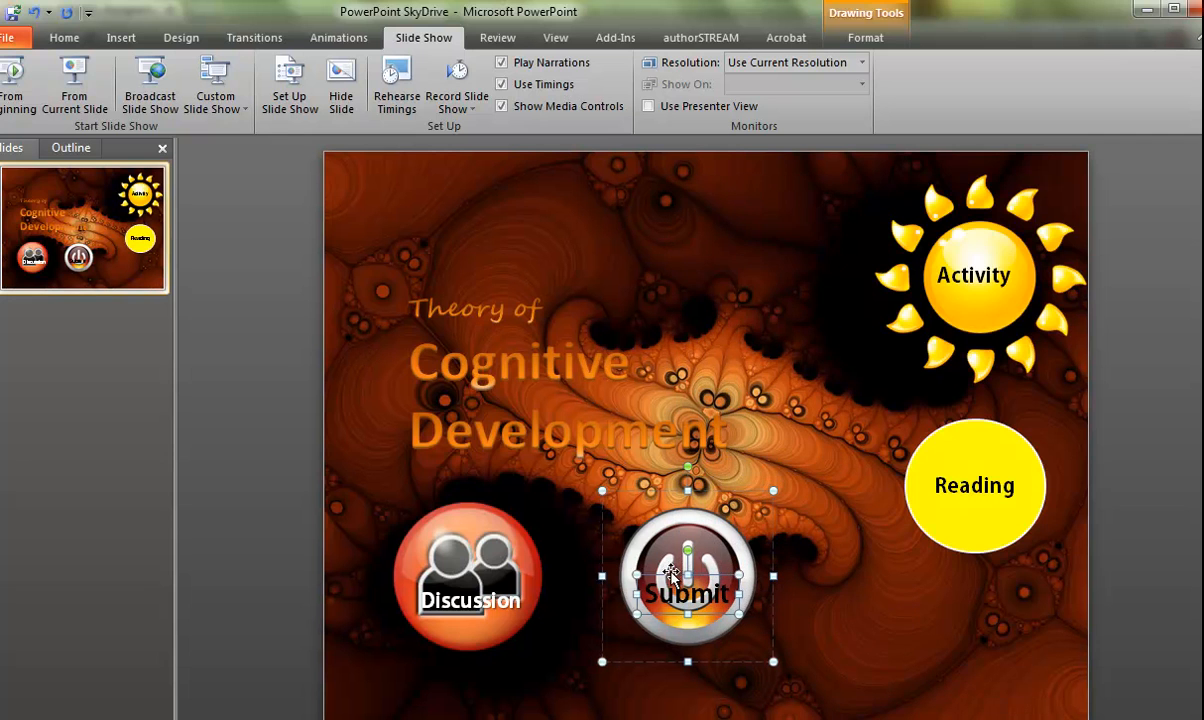
right_click(672, 575)
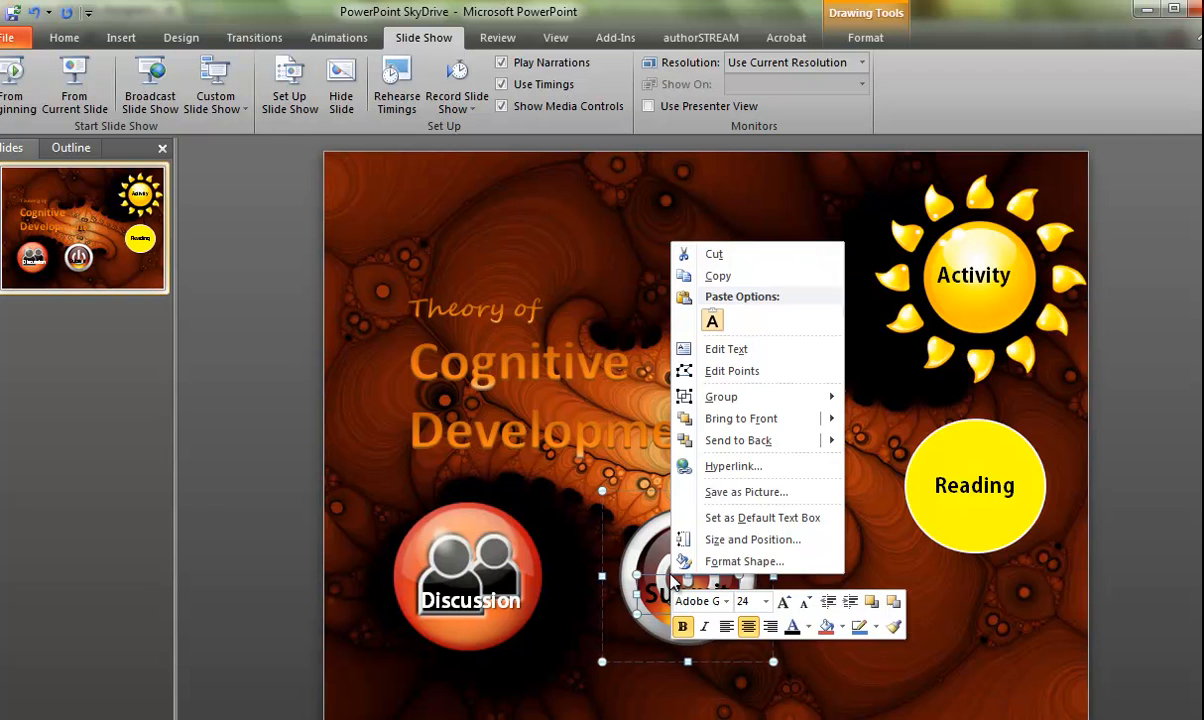
left_click(716, 466)
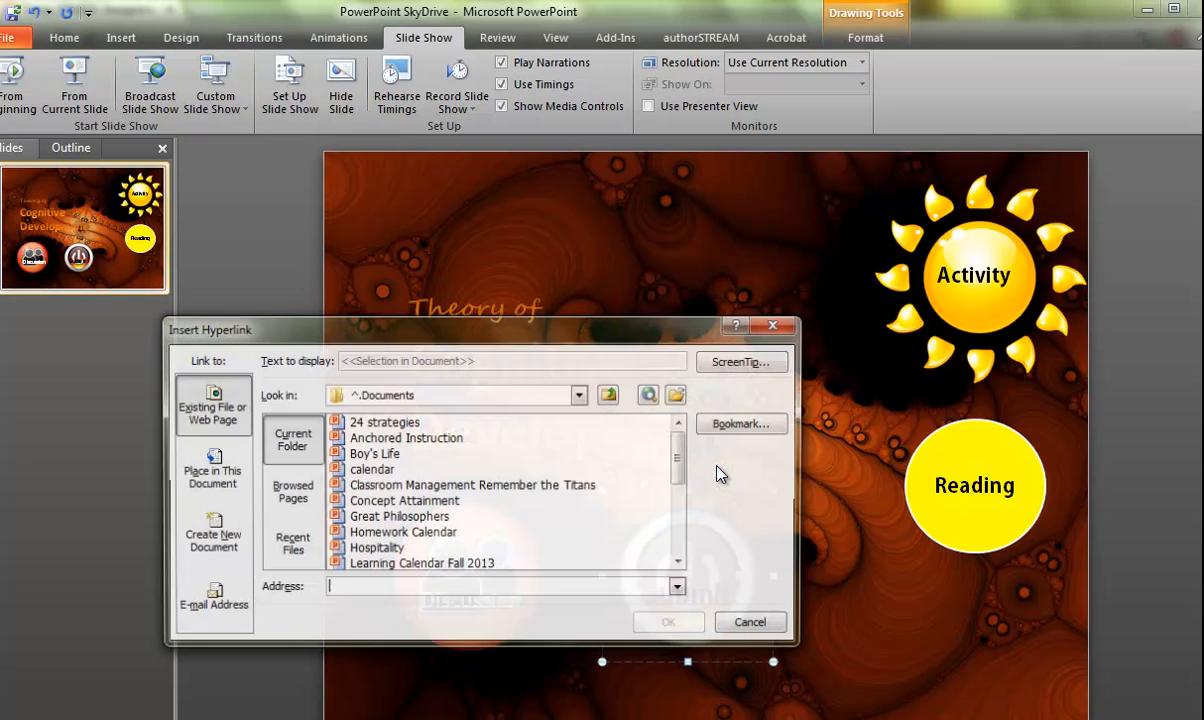
right_click(386, 590)
left_click(418, 655)
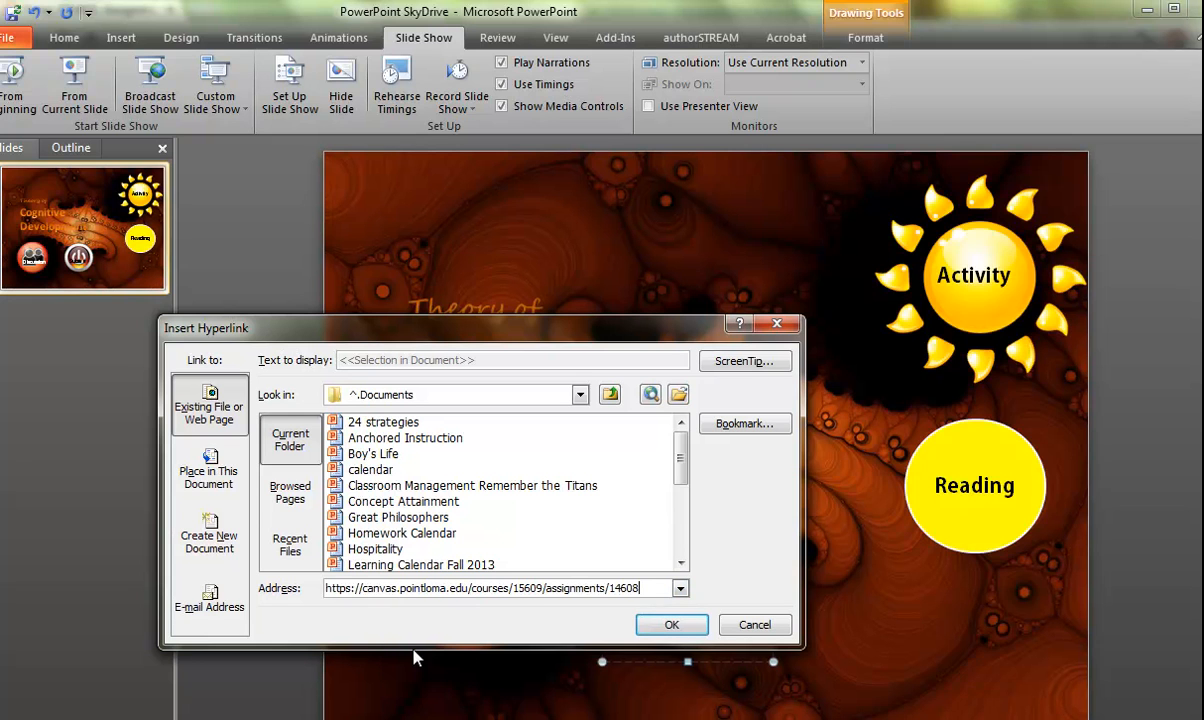
left_click(672, 626)
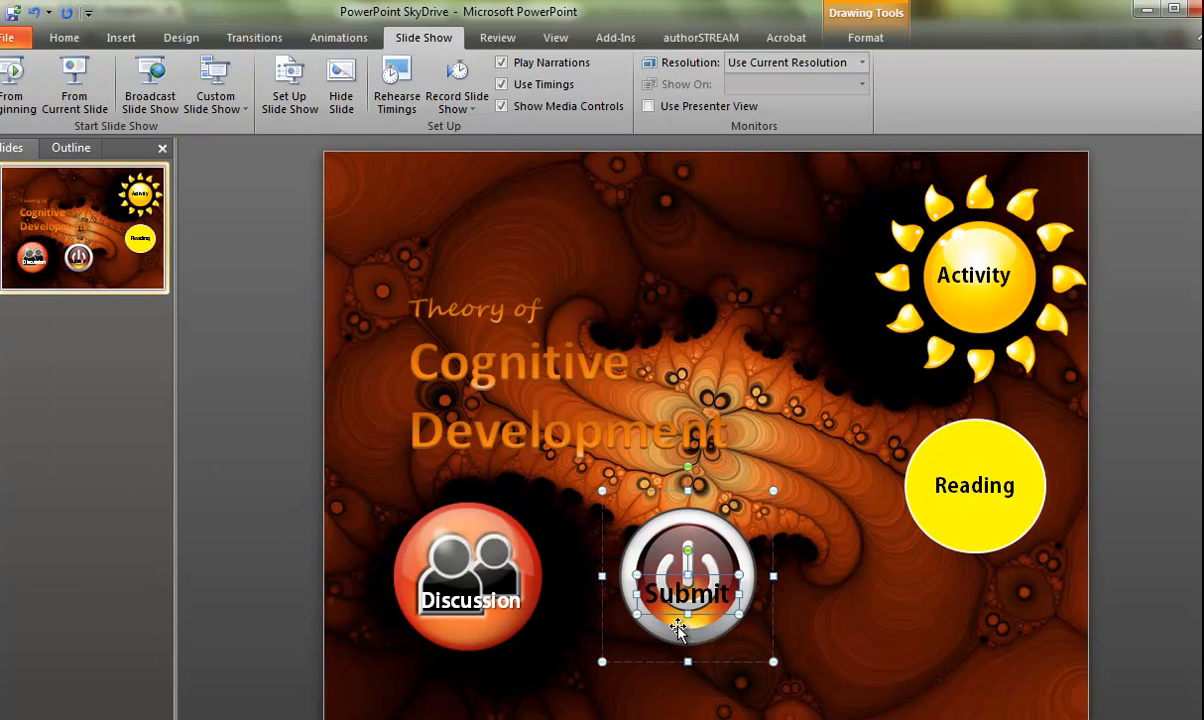
left_click(455, 530)
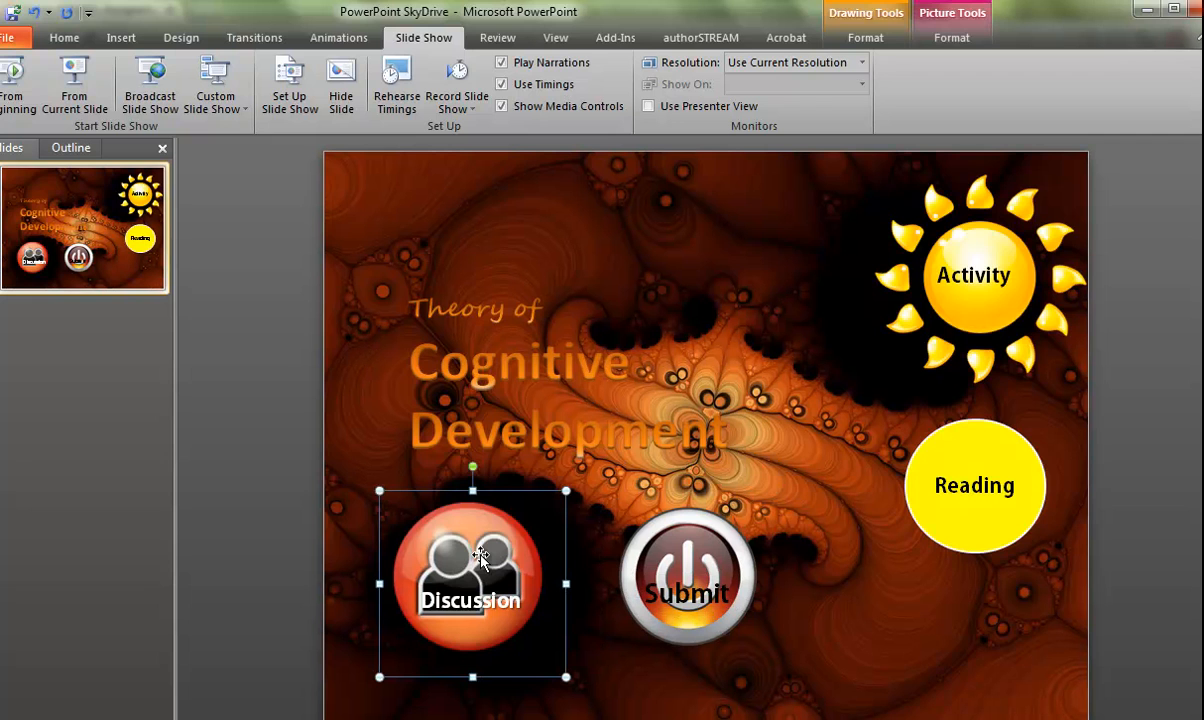
left_click(572, 719)
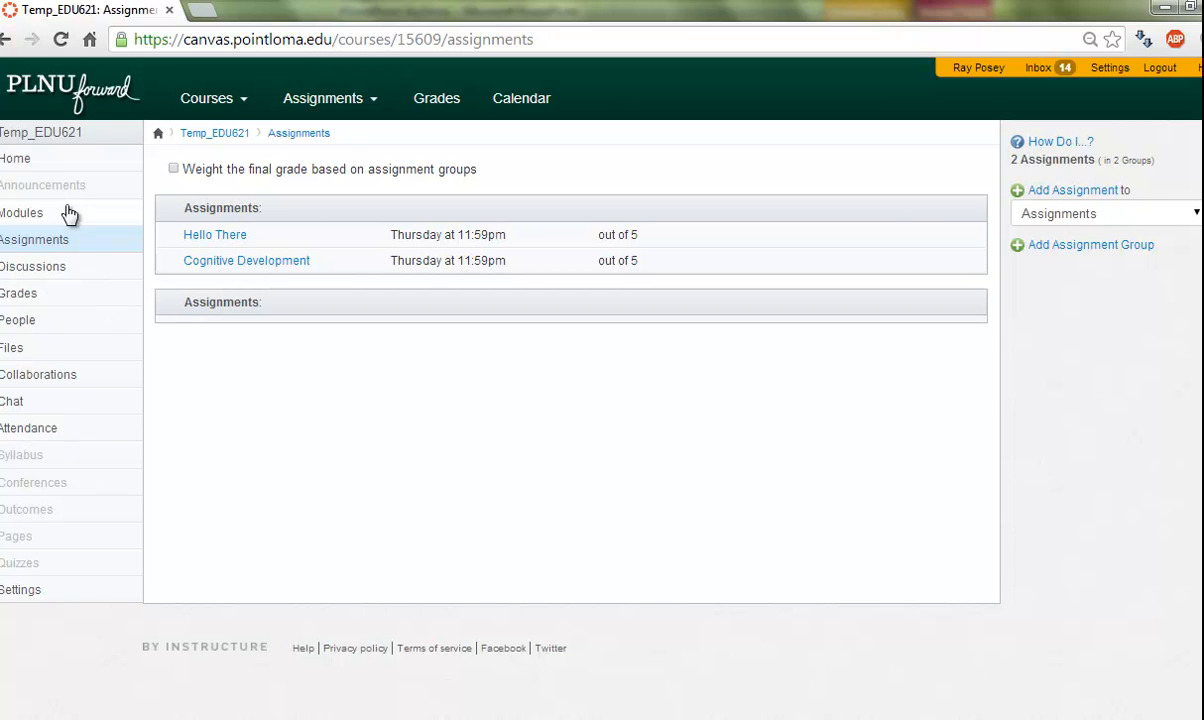
left_click(35, 272)
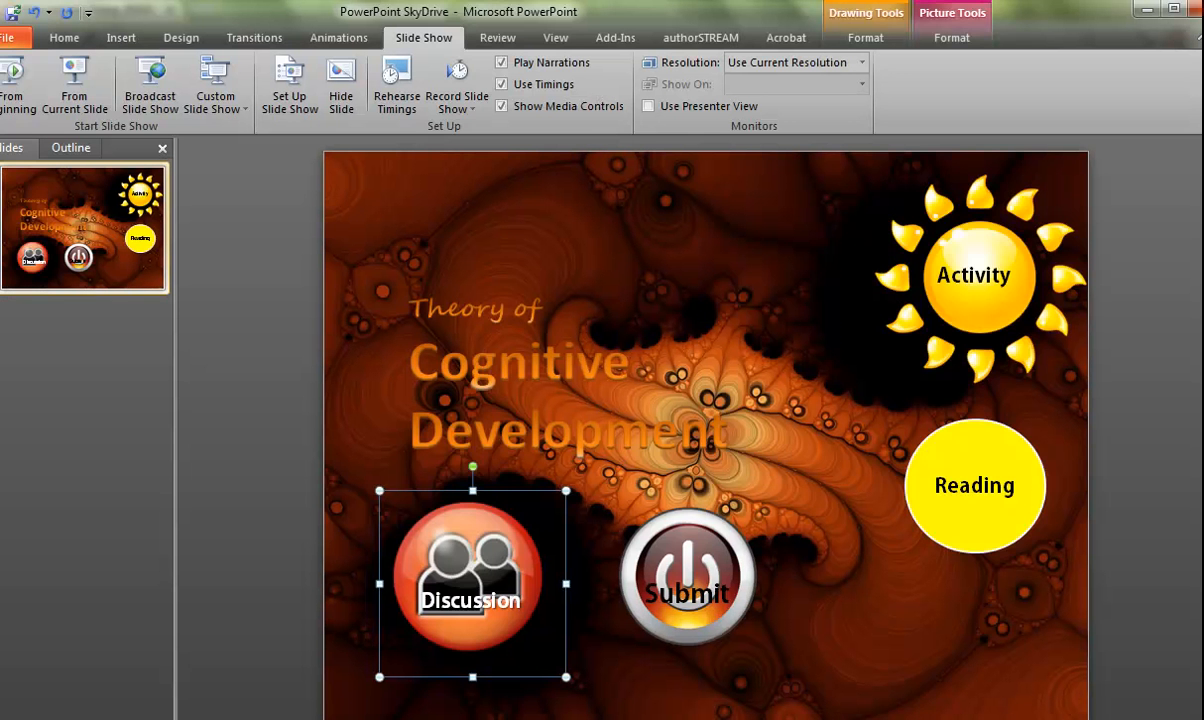
right_click(486, 588)
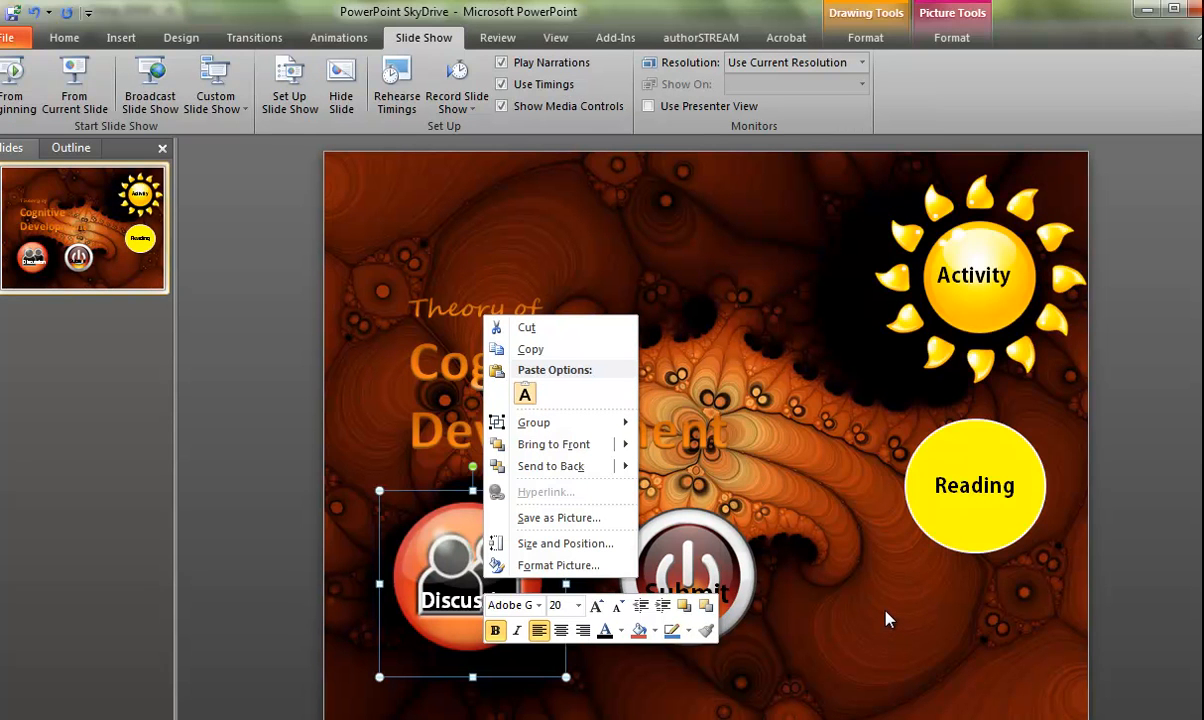
key("Escape")
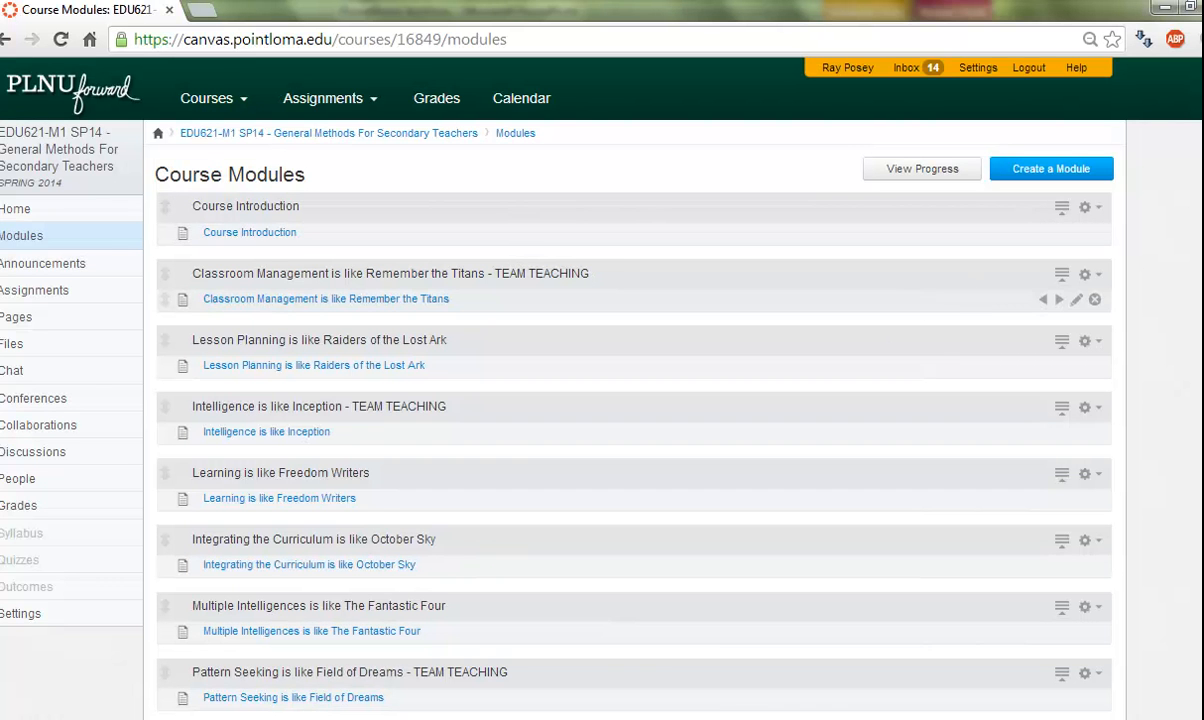
Step: From the EDU621-M1 SP14 course modules, open "Integrating the Curriculum is like October Sky" and page through its embedded presentation to slide 7
scroll(921, 300, "down", 1)
scroll(630, 380, "down", 1)
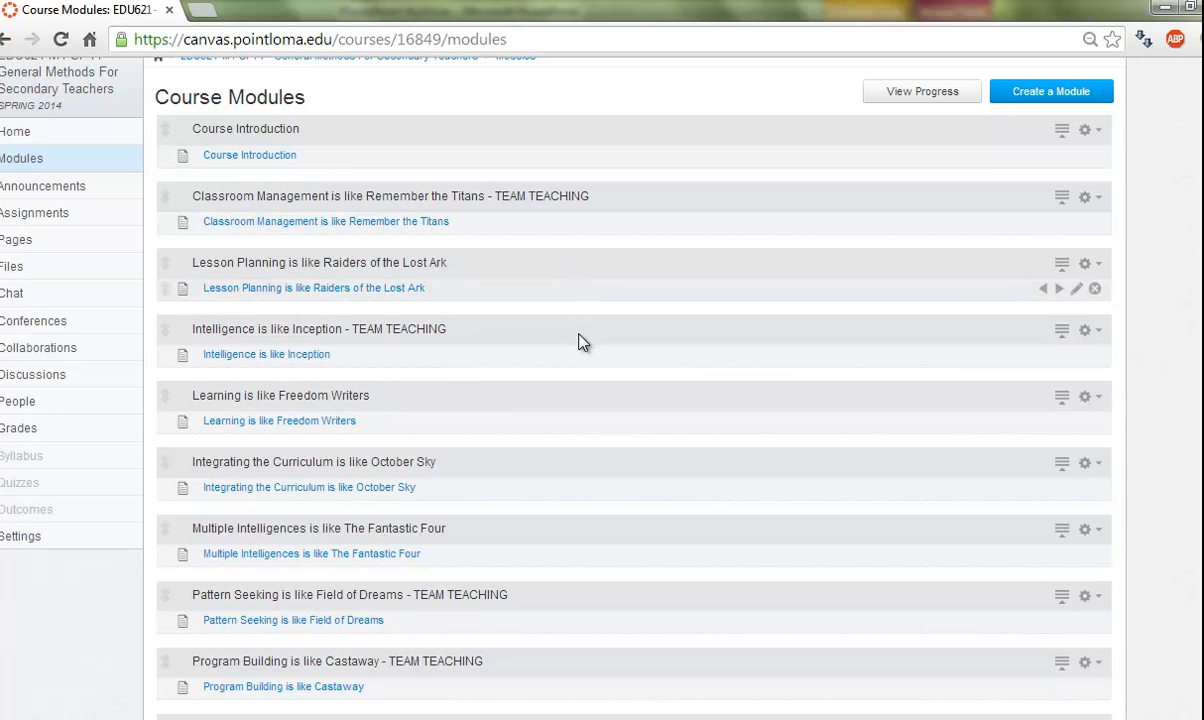
left_click(250, 490)
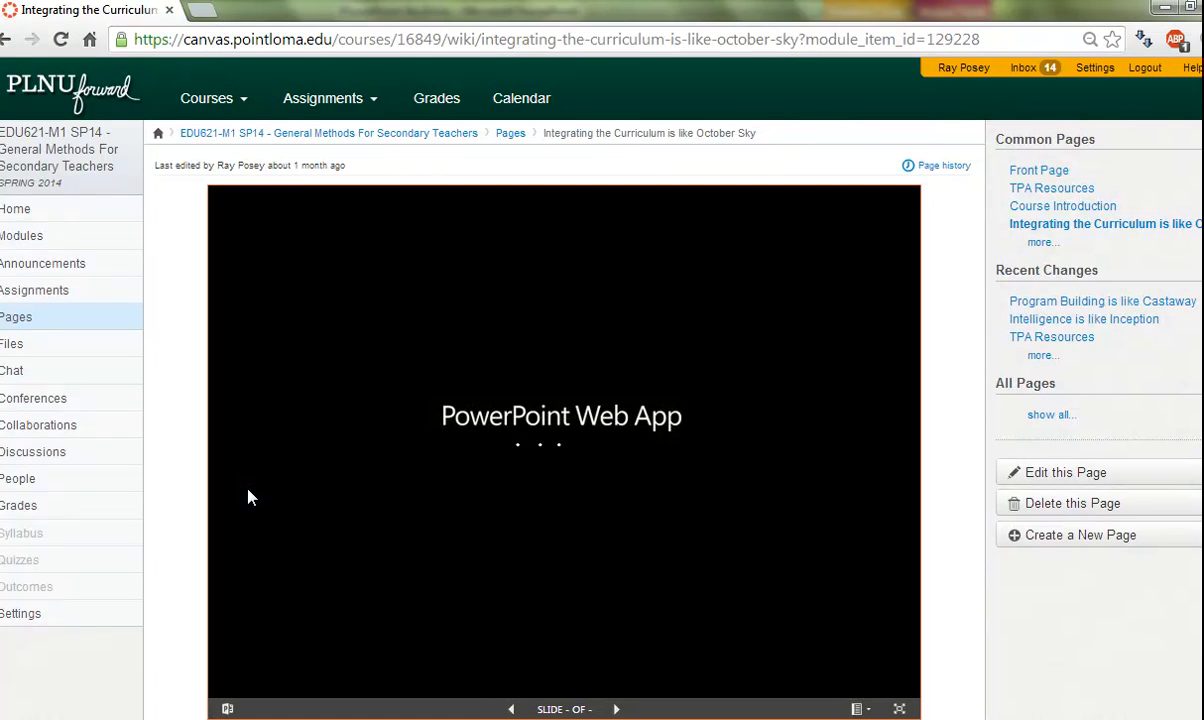
left_click(619, 709)
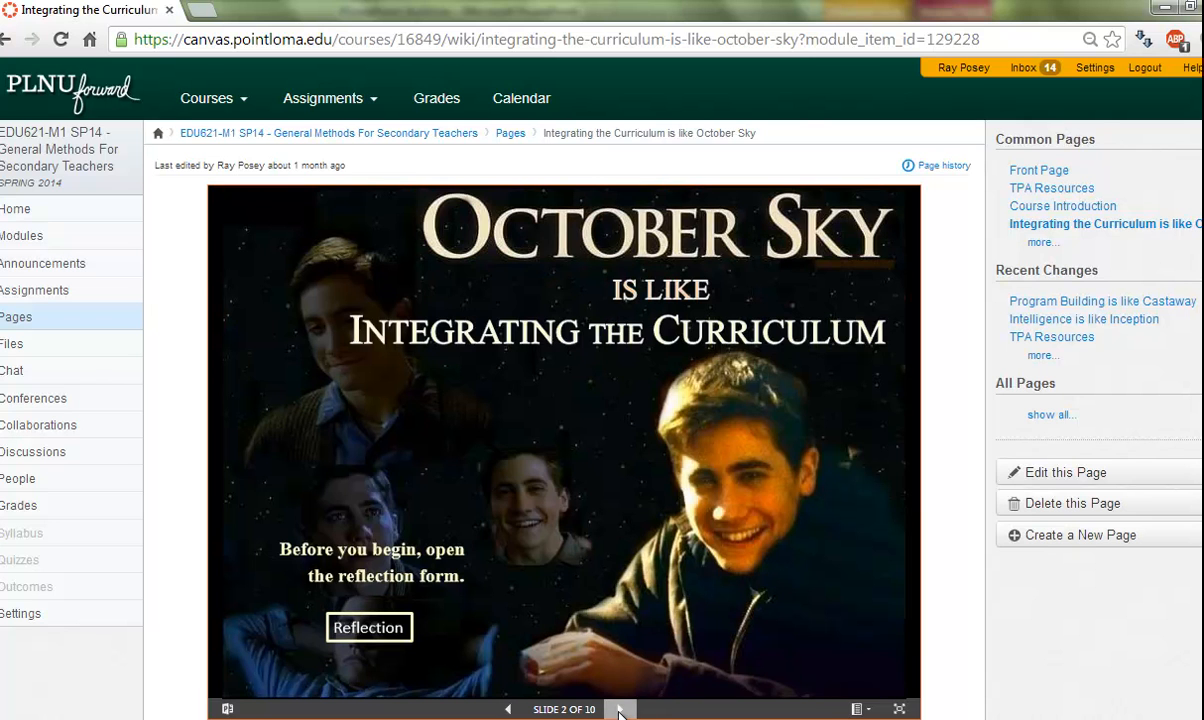
left_click(619, 709)
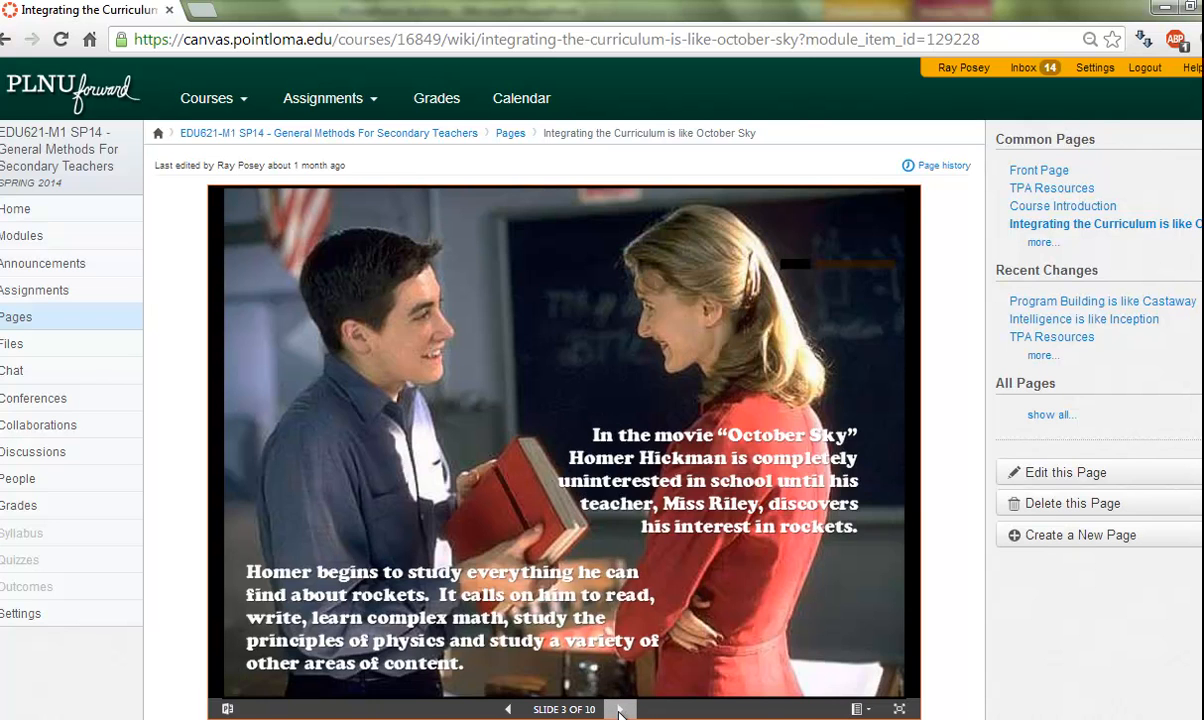
left_click(619, 709)
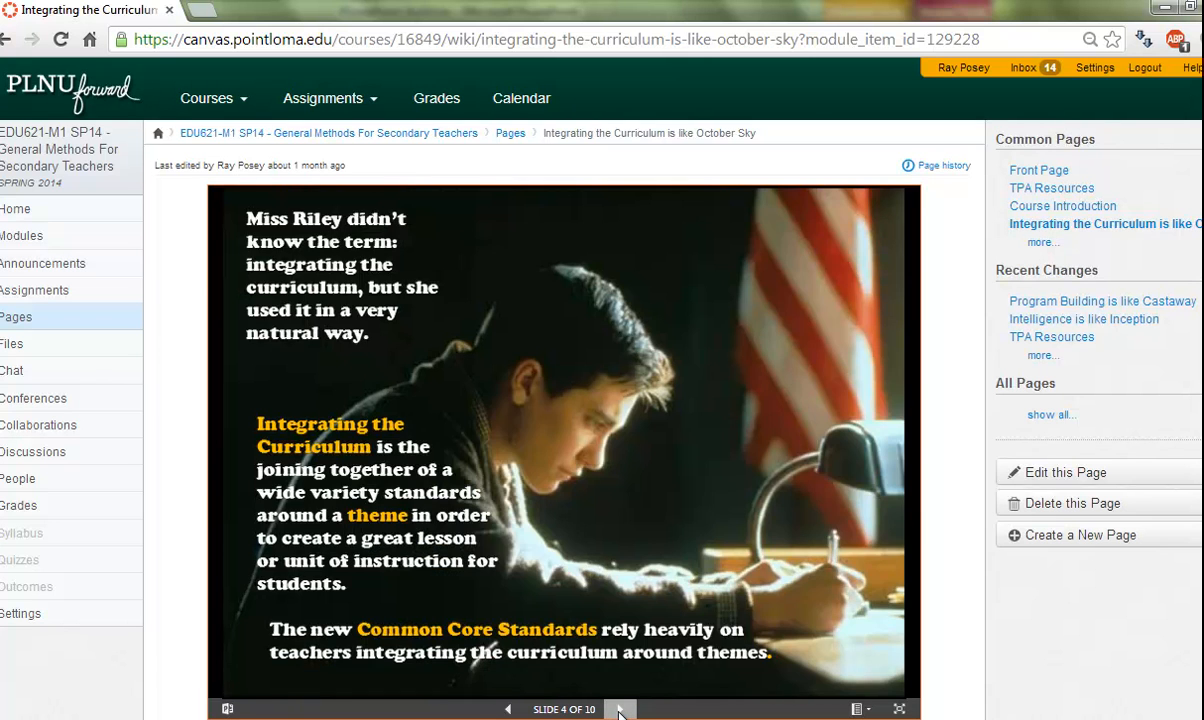
left_click(619, 709)
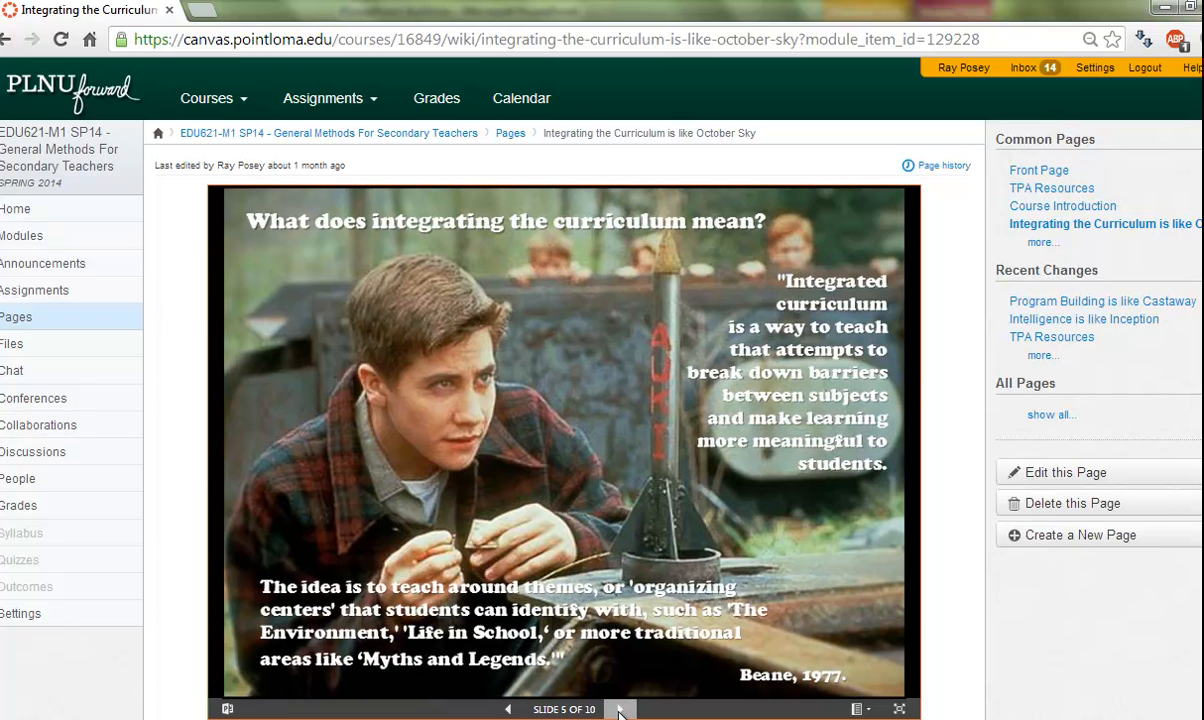
left_click(619, 709)
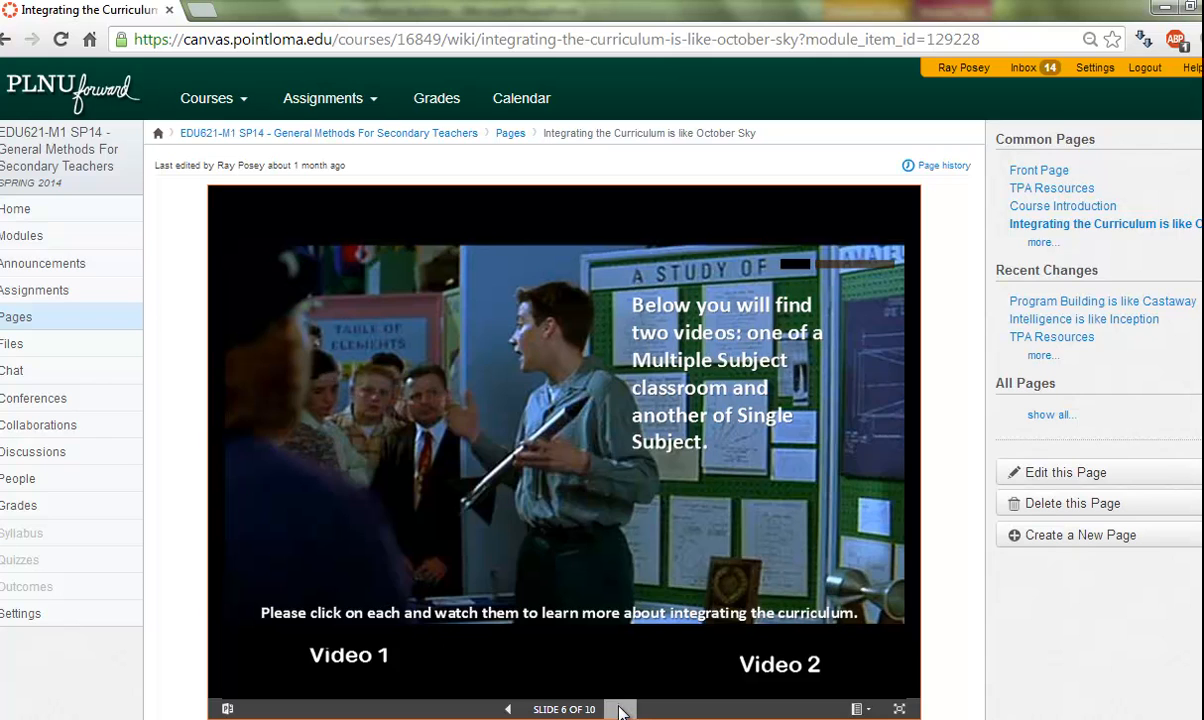
left_click(619, 709)
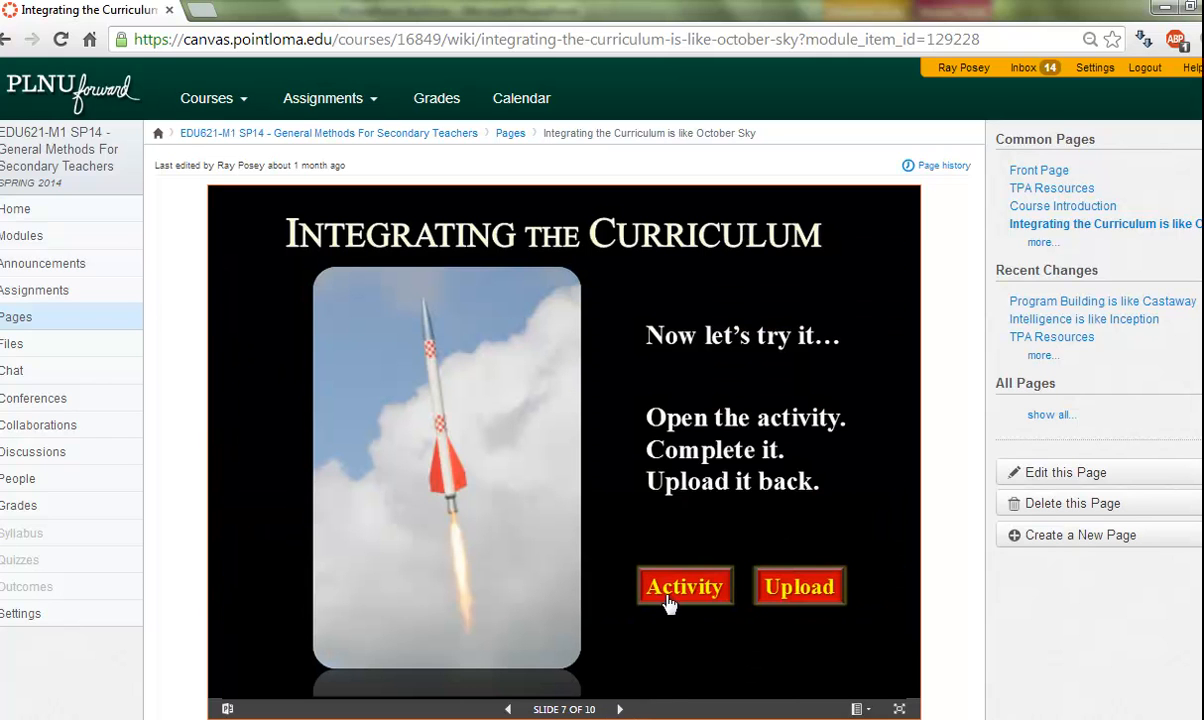
Step: Follow the slide's Upload link, examine the linked Concept Map assignment, and return to the course modules
left_click(800, 590)
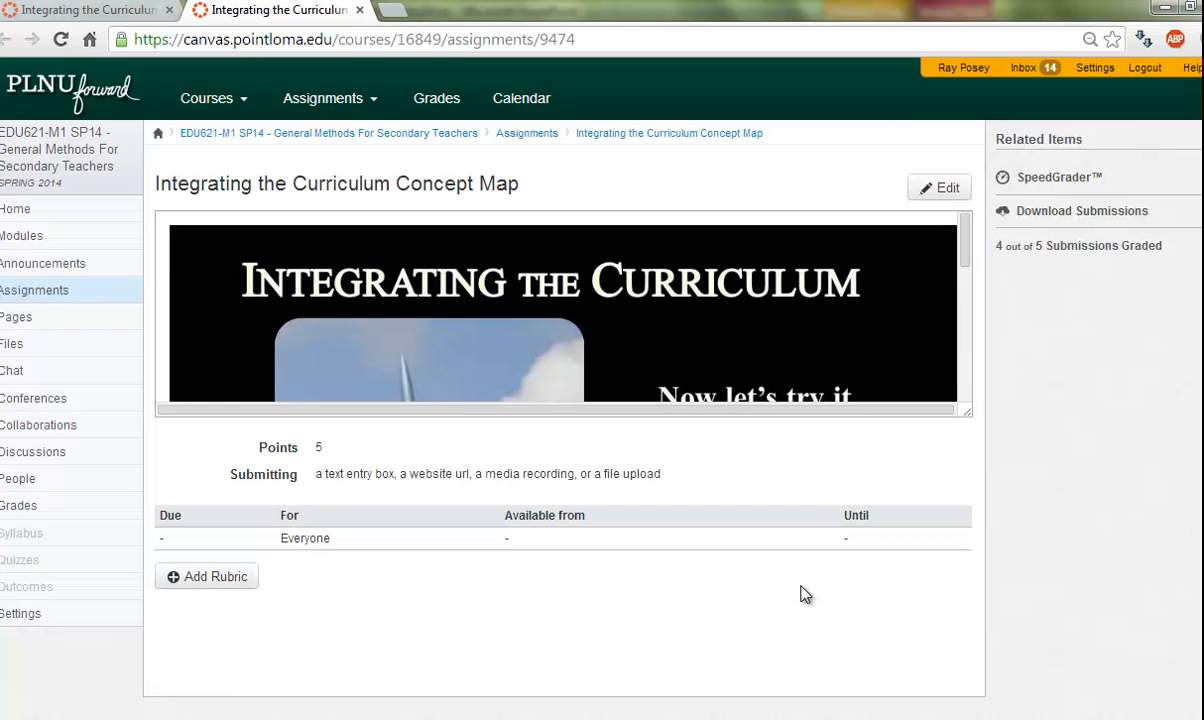
mouse_move(962, 247)
left_mouse_down()
mouse_move(965, 372)
mouse_move(954, 249)
left_mouse_up()
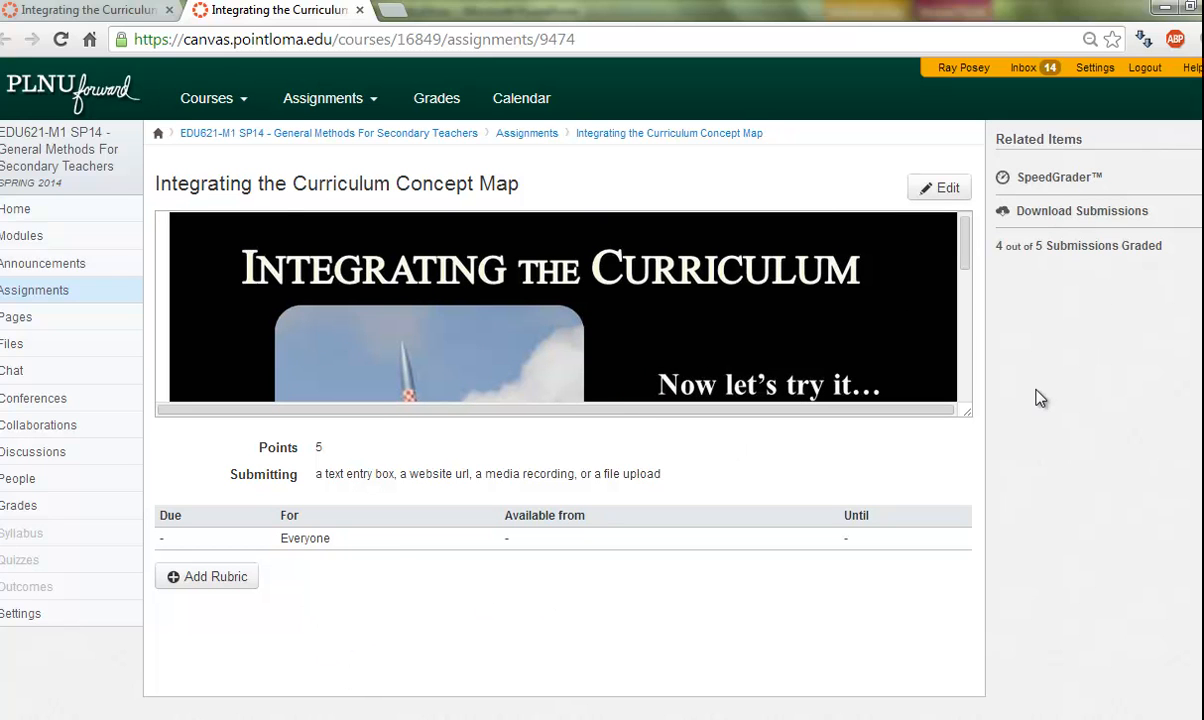
left_click(14, 240)
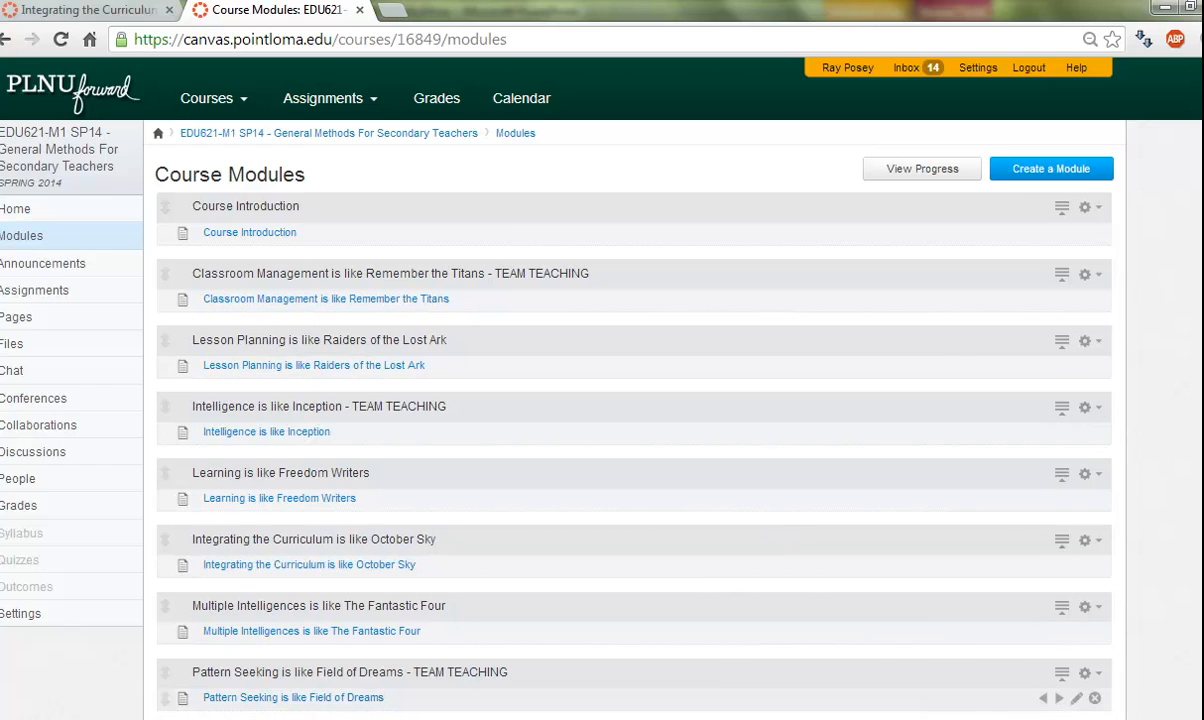
Step: Switch back to PowerPoint and start the slide show from the Cognitive Development slide
left_click(650, 719)
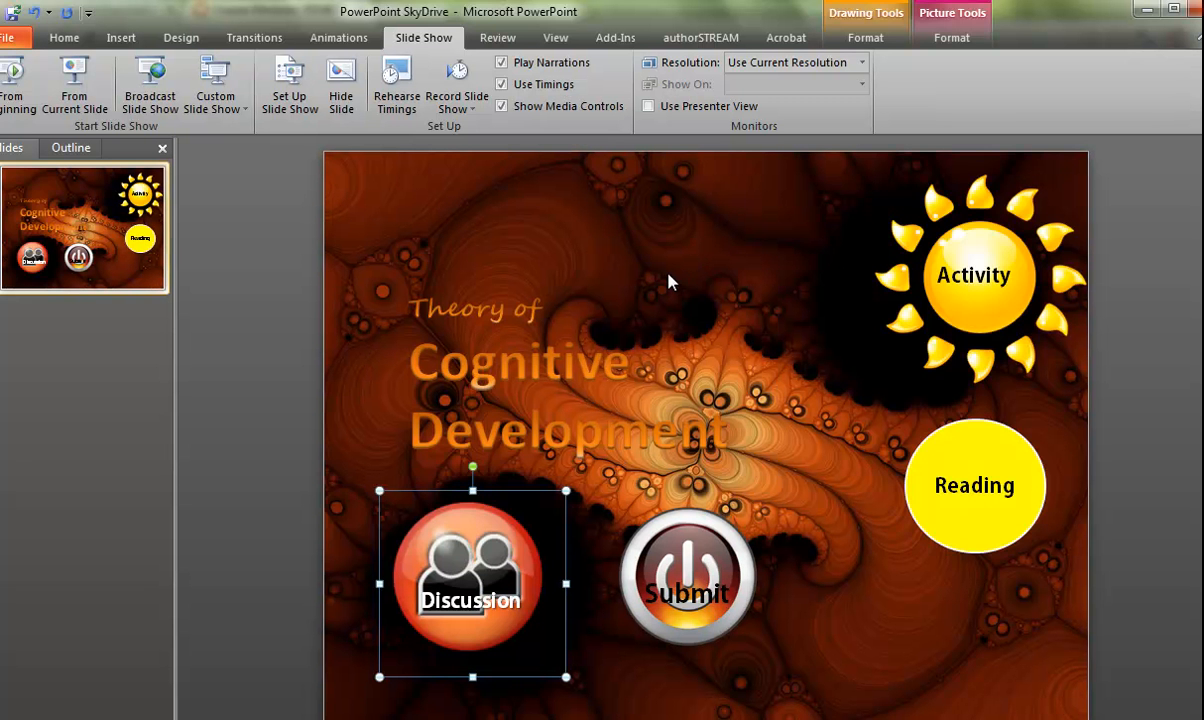
left_click(690, 558)
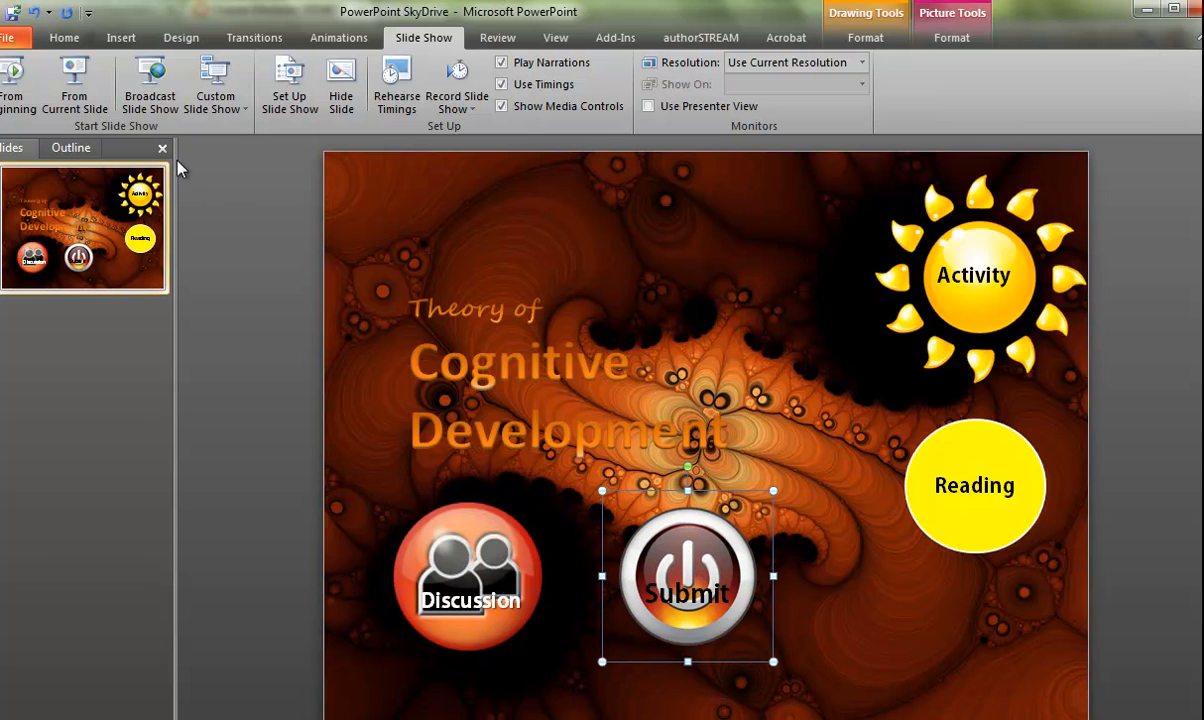
left_click(78, 94)
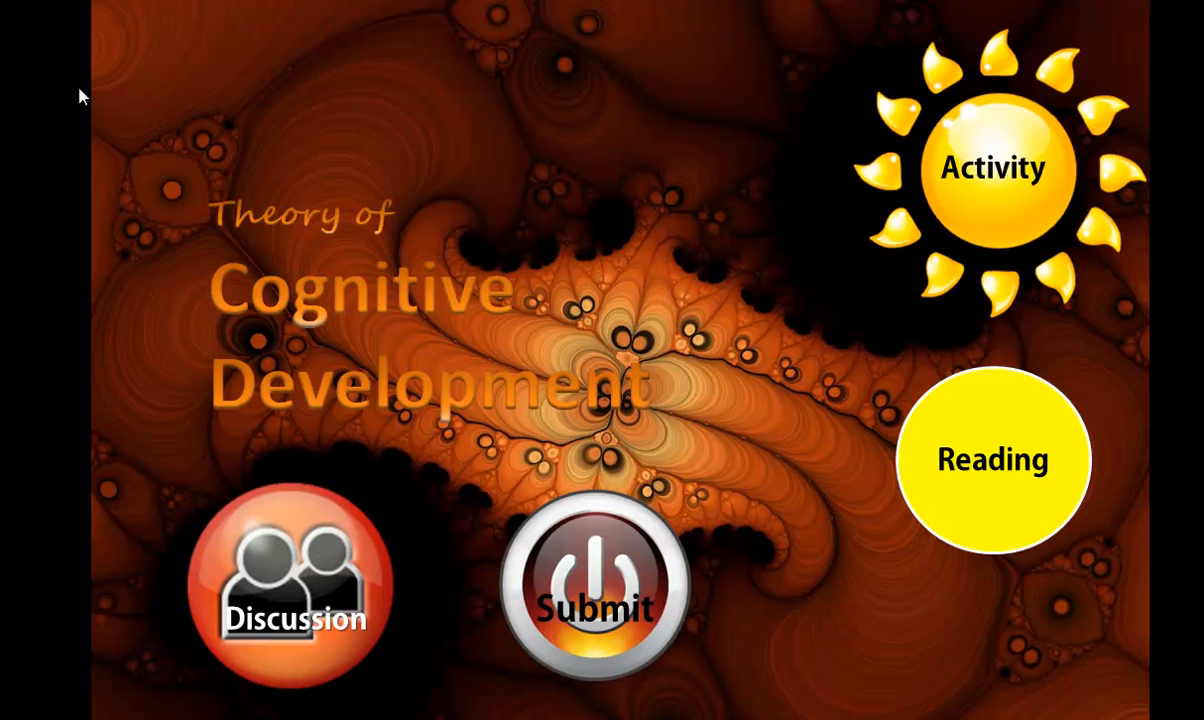